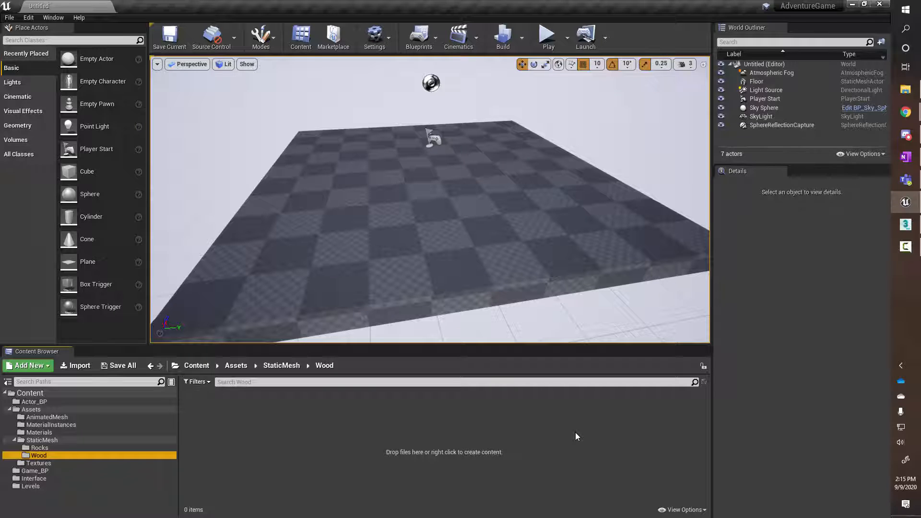
# - Switch to 3ds Max and select the plain box beside the detailed wooden plank
pyautogui.click(905, 224)
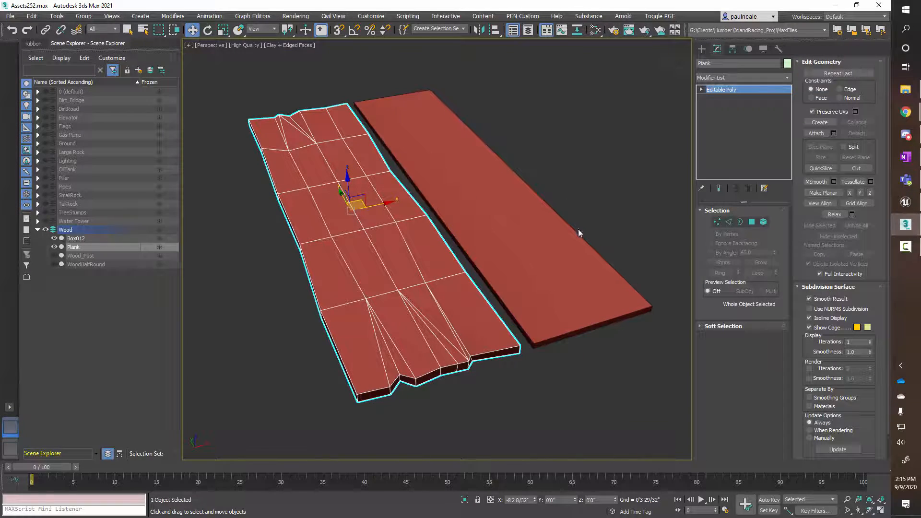
pyautogui.keyDown('alt'); pyautogui.moveTo(597, 381); pyautogui.dragTo(547, 387, button='middle'); pyautogui.keyUp('alt')
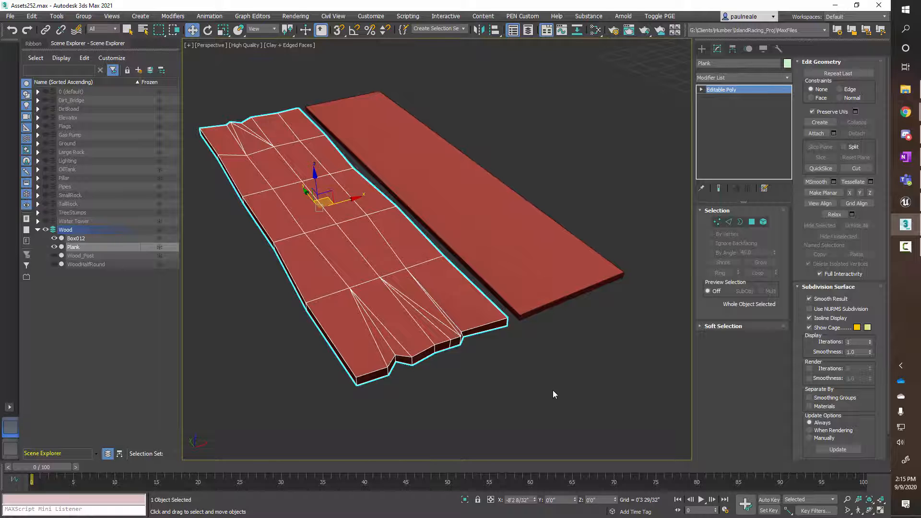
pyautogui.click(584, 277)
pyautogui.keyDown('alt'); pyautogui.moveTo(594, 347); pyautogui.dragTo(595, 353, button='middle'); pyautogui.keyUp('alt')
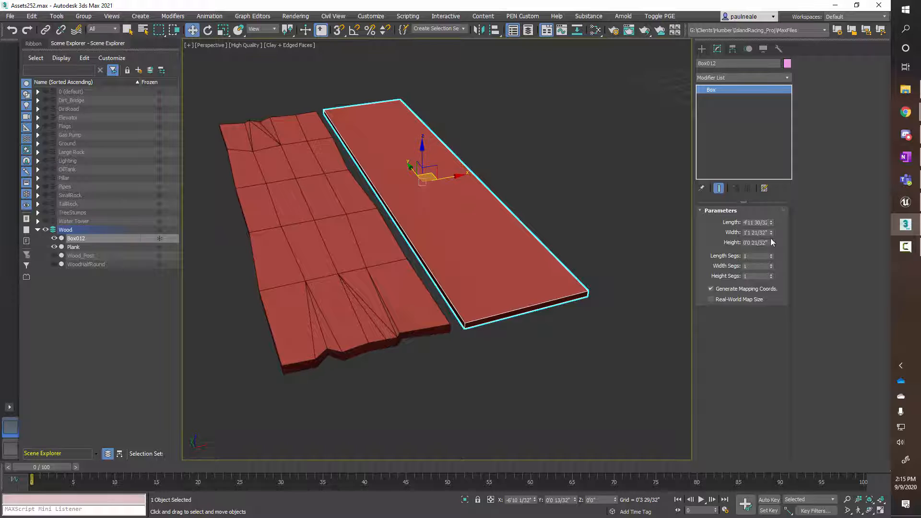
pyautogui.moveTo(771, 243); pyautogui.dragTo(770, 230)
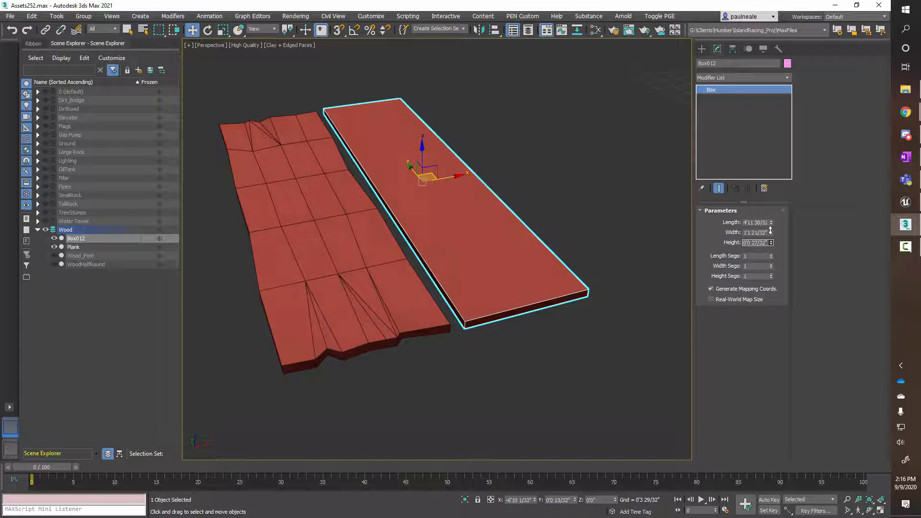
pyautogui.rightClick(771, 230)
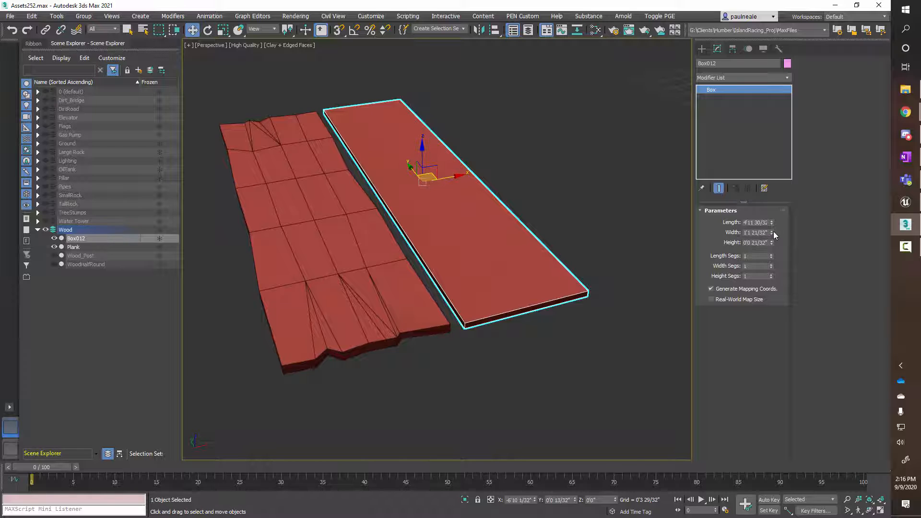
pyautogui.moveTo(771, 232); pyautogui.dragTo(771, 234)
pyautogui.rightClick(771, 234)
# - Try Inches as the system unit scale, then set it back to Centimeters and accept the system unit setup
pyautogui.keyDown('alt'); pyautogui.moveTo(516, 244); pyautogui.dragTo(533, 286, button='middle'); pyautogui.keyUp('alt')
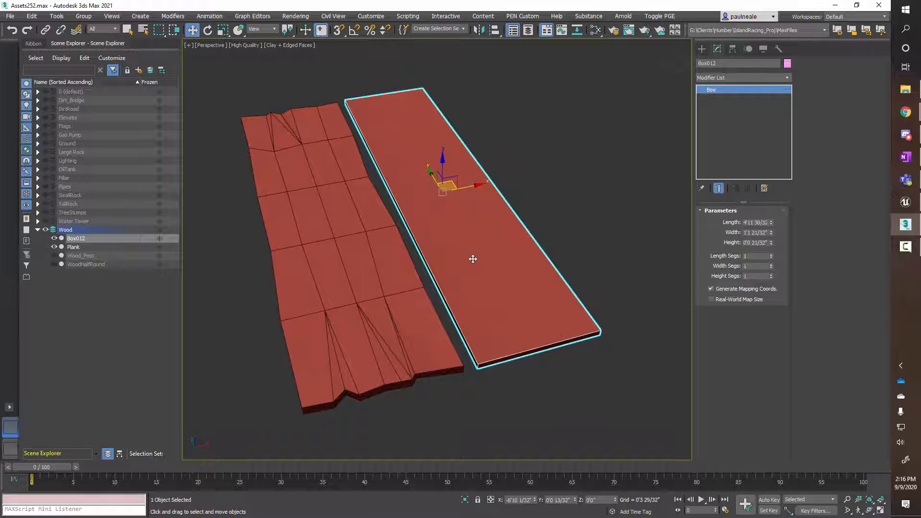
pyautogui.moveTo(468, 298)
pyautogui.keyDown('alt'); pyautogui.mouseDown(button='middle')
pyautogui.moveTo(469, 267)
pyautogui.moveTo(473, 287)
pyautogui.mouseUp(button='middle'); pyautogui.keyUp('alt')
pyautogui.click(379, 17)
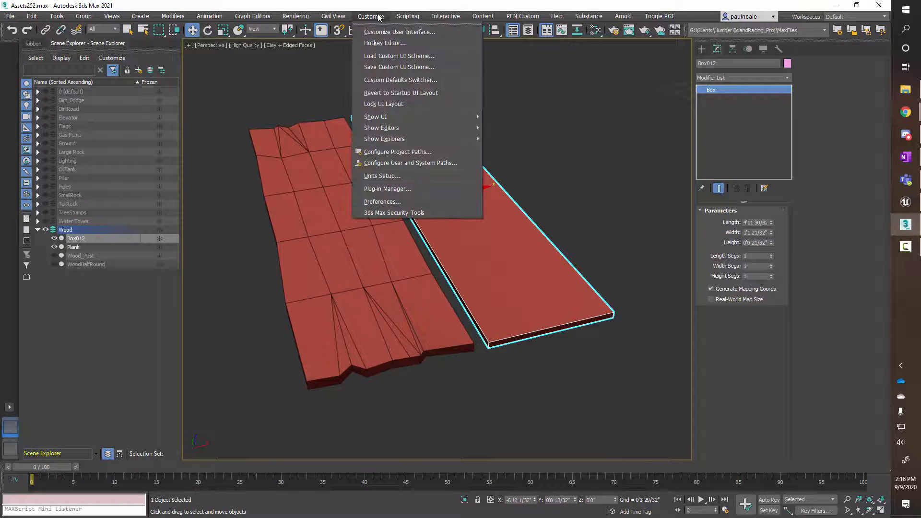
pyautogui.click(379, 176)
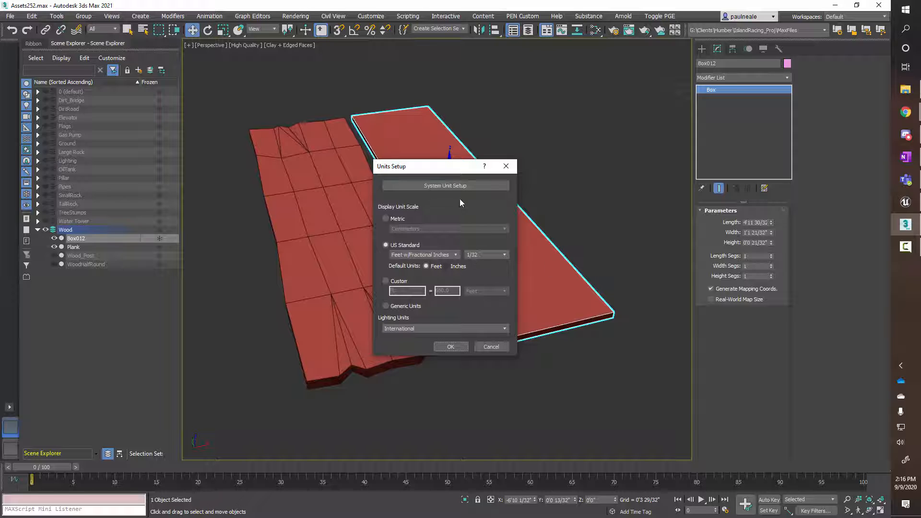
pyautogui.click(437, 186)
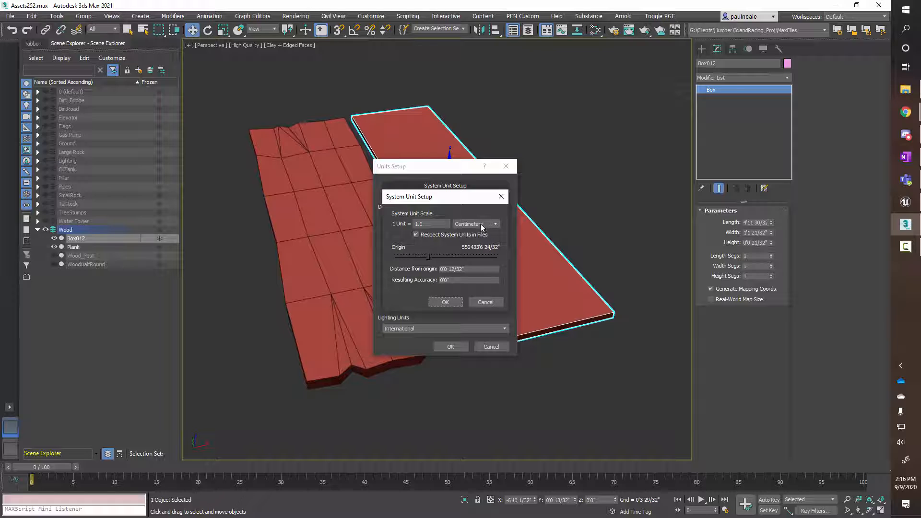
pyautogui.click(480, 224)
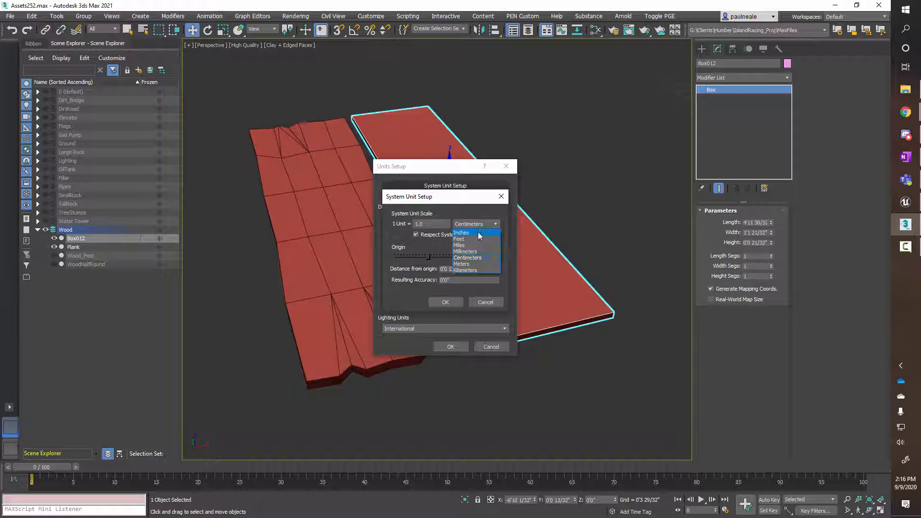
pyautogui.click(480, 234)
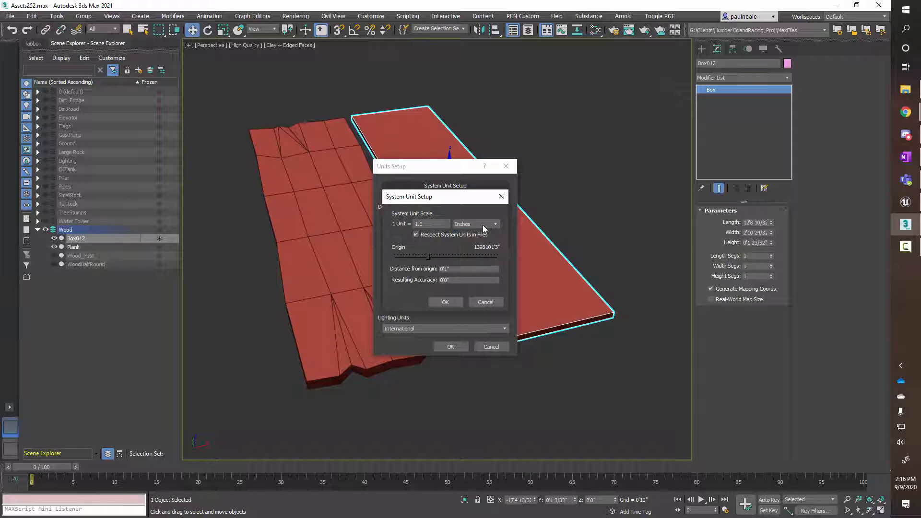
pyautogui.click(483, 225)
pyautogui.click(482, 257)
pyautogui.click(457, 306)
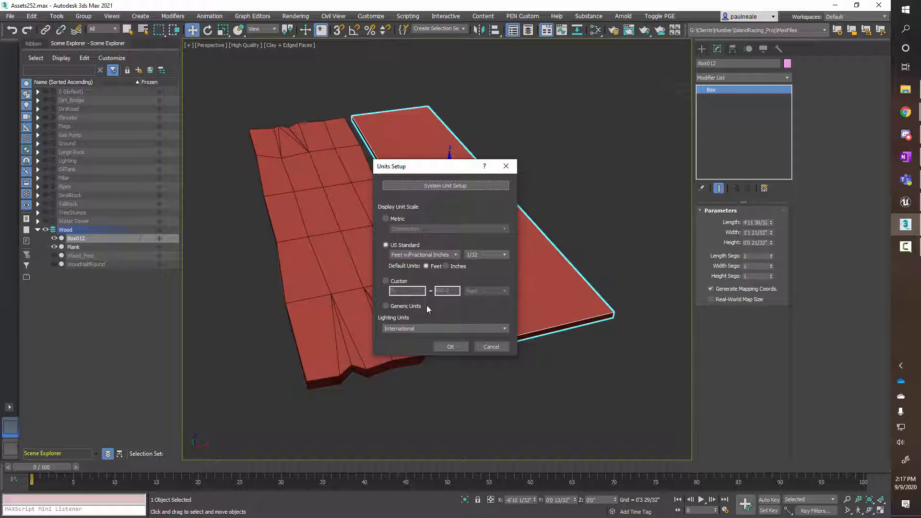
# - Try the Metric and Generic display units, then apply US Standard with Feet w/Fractional Inches at 1/32
pyautogui.click(386, 219)
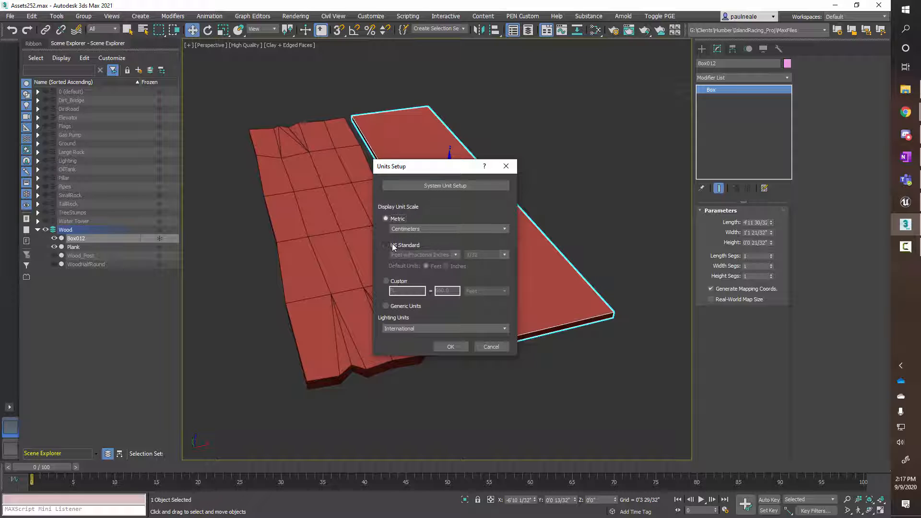
pyautogui.click(386, 307)
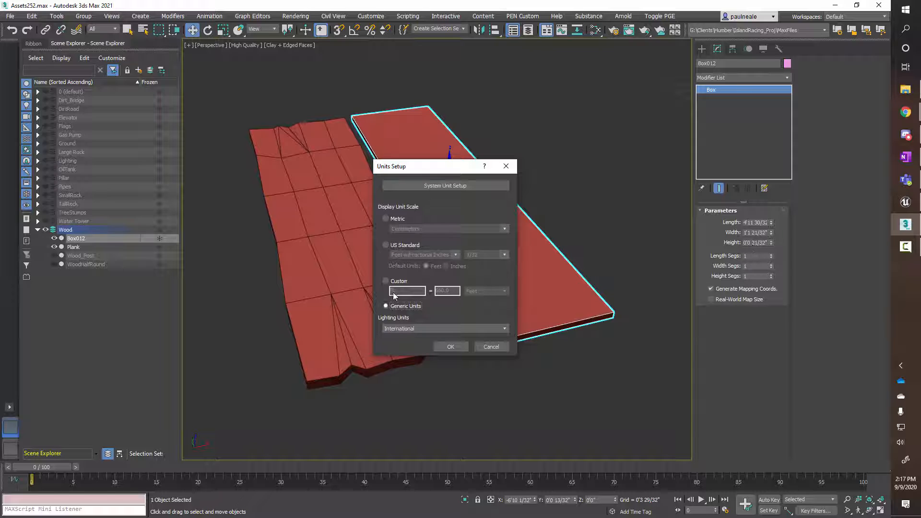
pyautogui.click(386, 246)
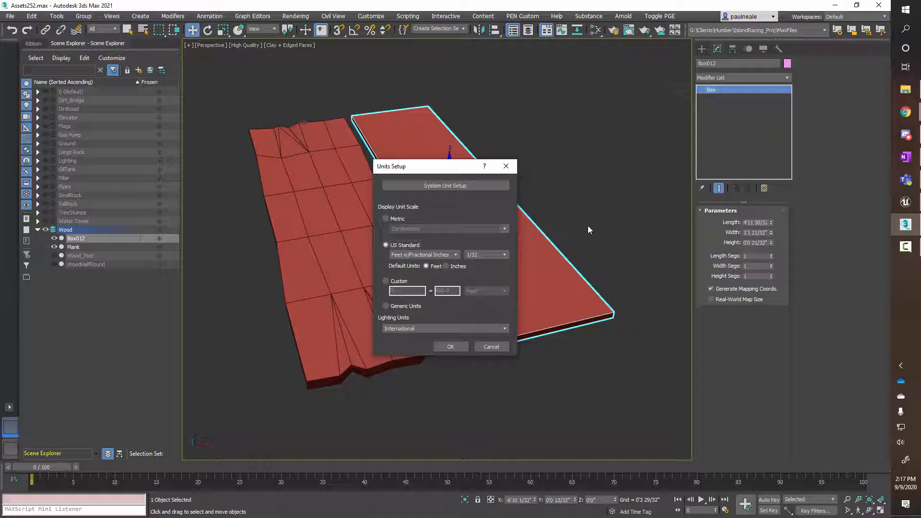
pyautogui.click(451, 347)
# - Delete the plain box and select the Plank mesh
pyautogui.keyDown('alt'); pyautogui.moveTo(473, 273); pyautogui.dragTo(502, 318, button='middle'); pyautogui.keyUp('alt')
pyautogui.press('Delete')
pyautogui.click(372, 267)
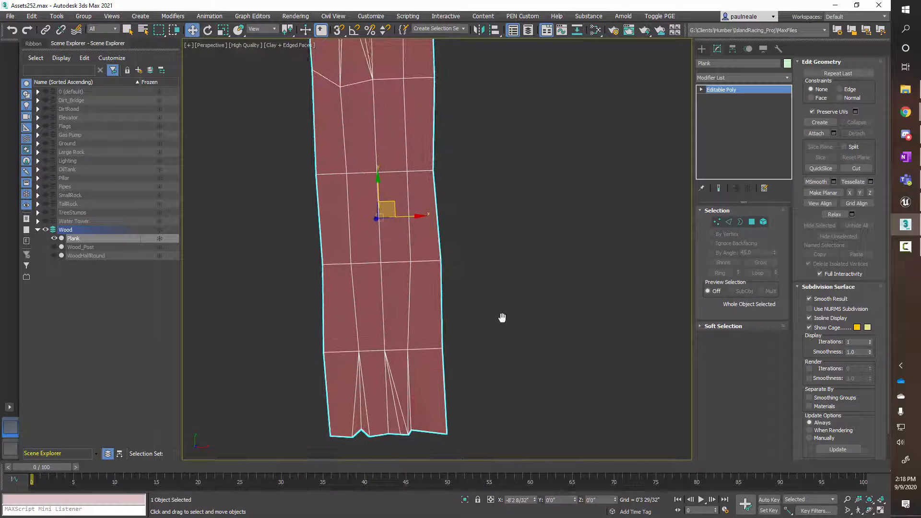
# - Open the Game Exporter for the selected plank and move its window clear of the model
pyautogui.scroll(-2, 502, 317)
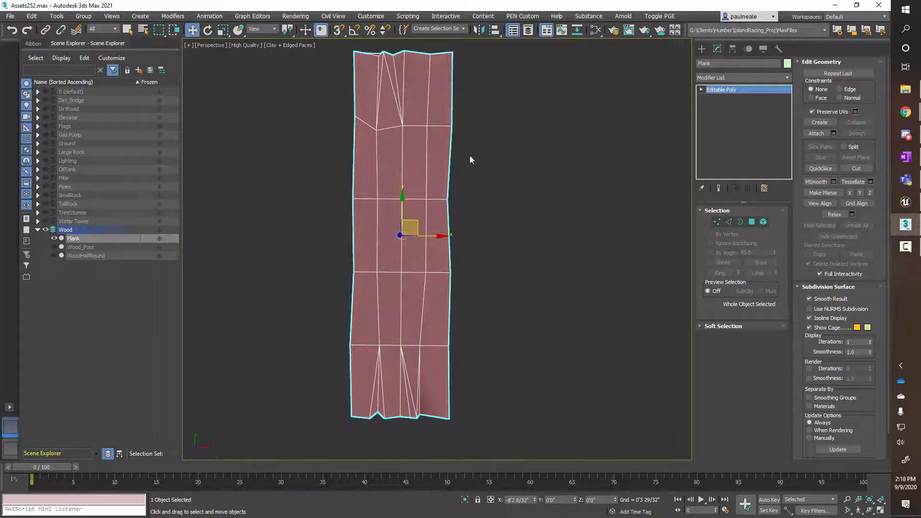
pyautogui.keyDown('alt'); pyautogui.moveTo(471, 160); pyautogui.dragTo(511, 187, button='middle'); pyautogui.keyUp('alt')
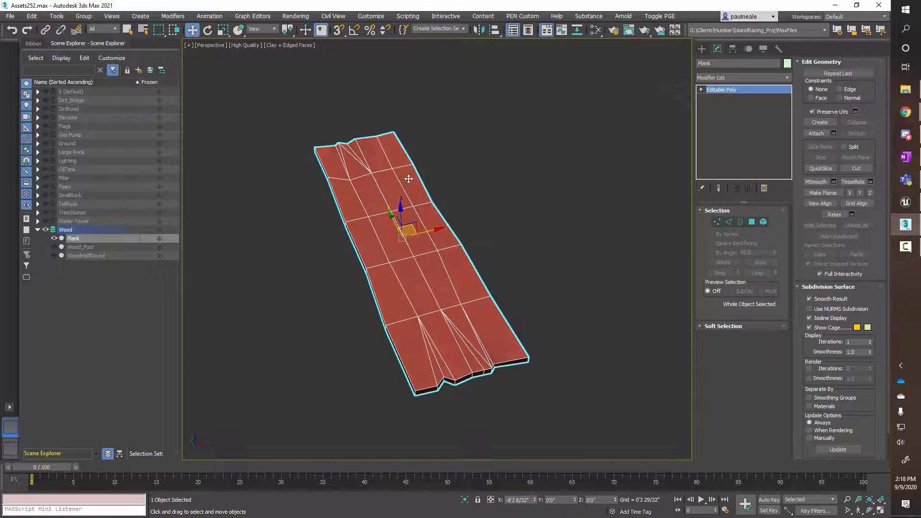
pyautogui.keyDown('alt'); pyautogui.moveTo(408, 178); pyautogui.dragTo(451, 263, button='middle'); pyautogui.keyUp('alt')
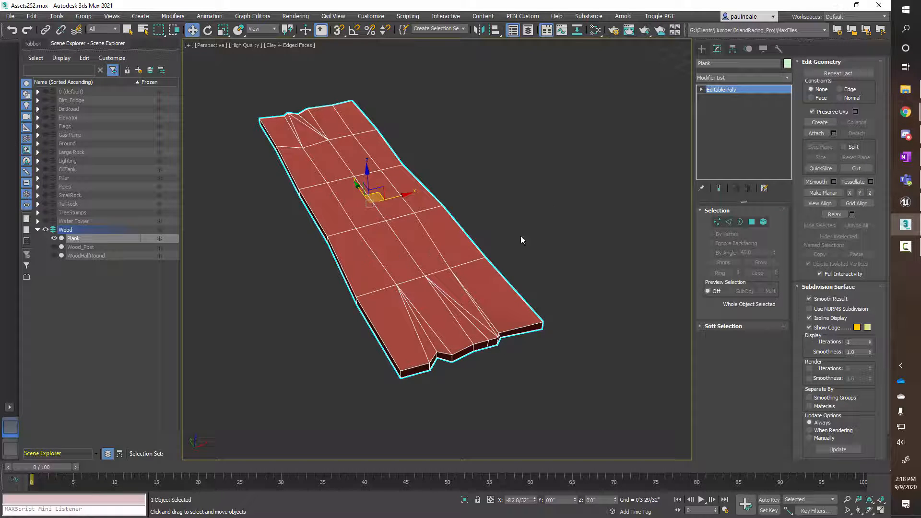
pyautogui.moveTo(519, 250)
pyautogui.keyDown('alt'); pyautogui.mouseDown(button='middle')
pyautogui.moveTo(513, 269)
pyautogui.moveTo(506, 257)
pyautogui.moveTo(526, 245)
pyautogui.mouseUp(button='middle'); pyautogui.keyUp('alt')
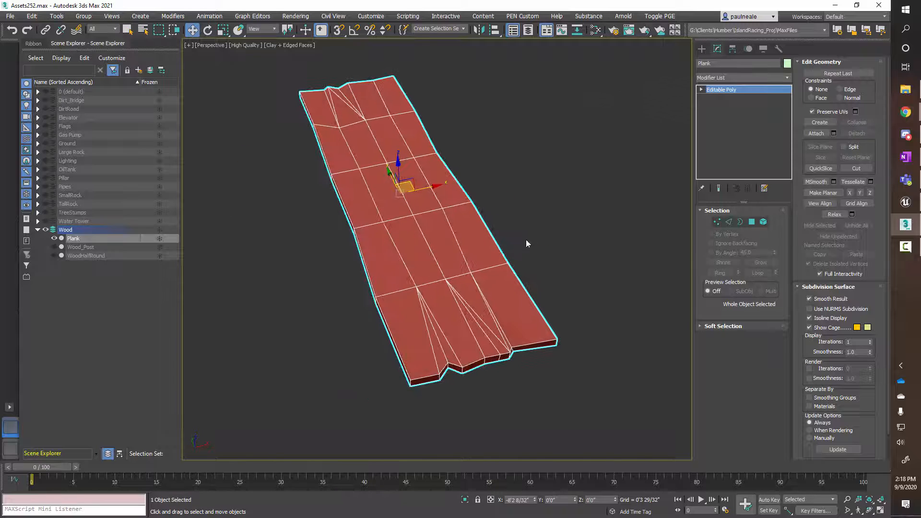
pyautogui.keyDown('alt'); pyautogui.moveTo(515, 185); pyautogui.dragTo(419, 214, button='middle'); pyautogui.keyUp('alt')
pyautogui.scroll(-4, 438, 232)
pyautogui.scroll(2, 417, 212)
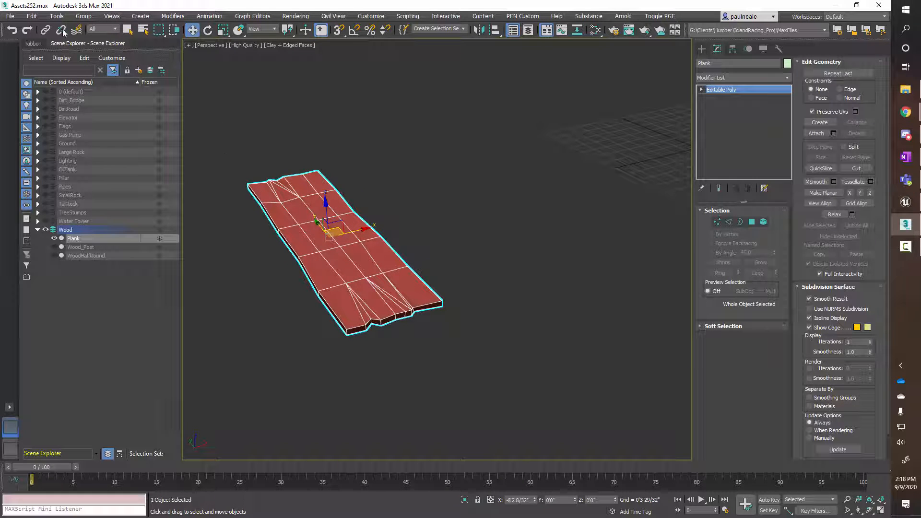
pyautogui.click(10, 16)
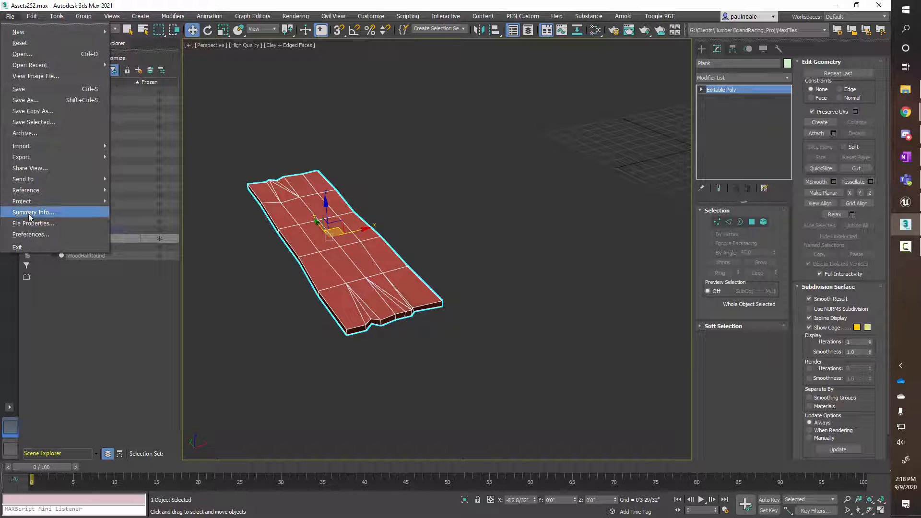
pyautogui.moveTo(30, 158)
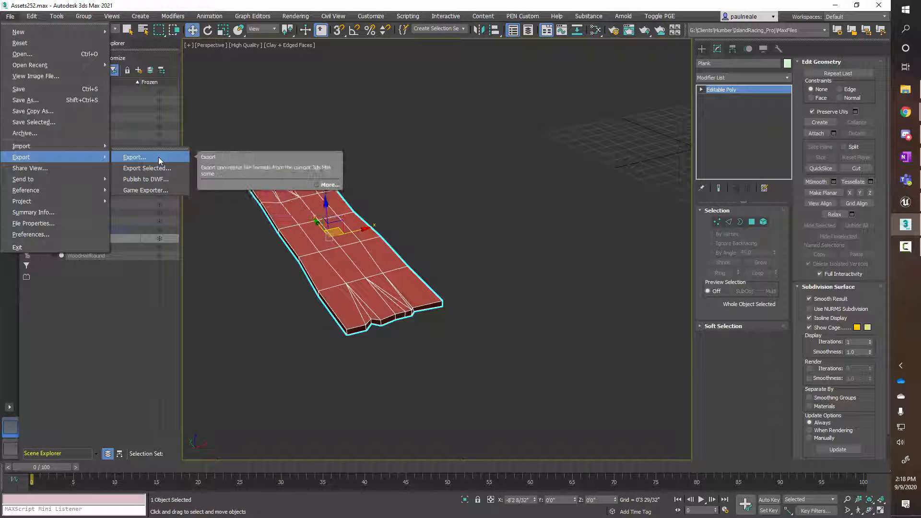
pyautogui.click(160, 194)
pyautogui.moveTo(405, 96); pyautogui.dragTo(533, 78)
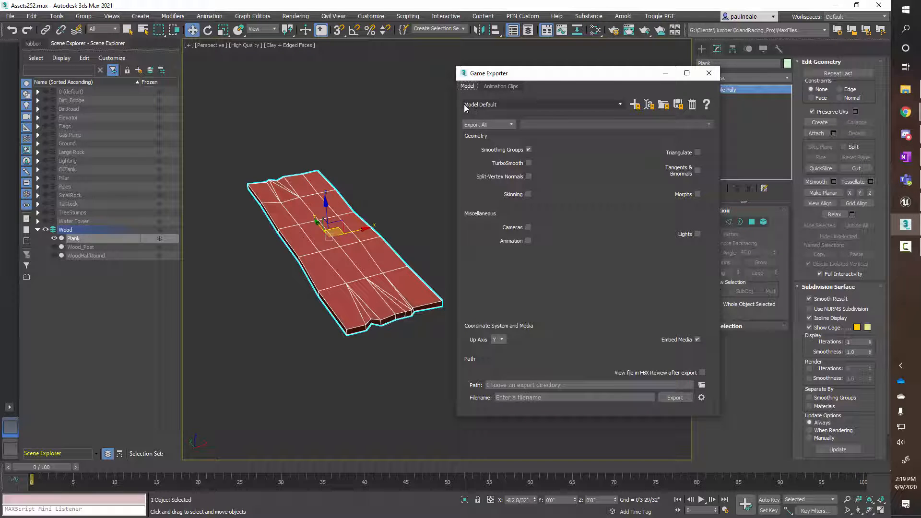
# - Show the Water Tower and Elevator layers in the viewport alongside the plank
pyautogui.click(511, 125)
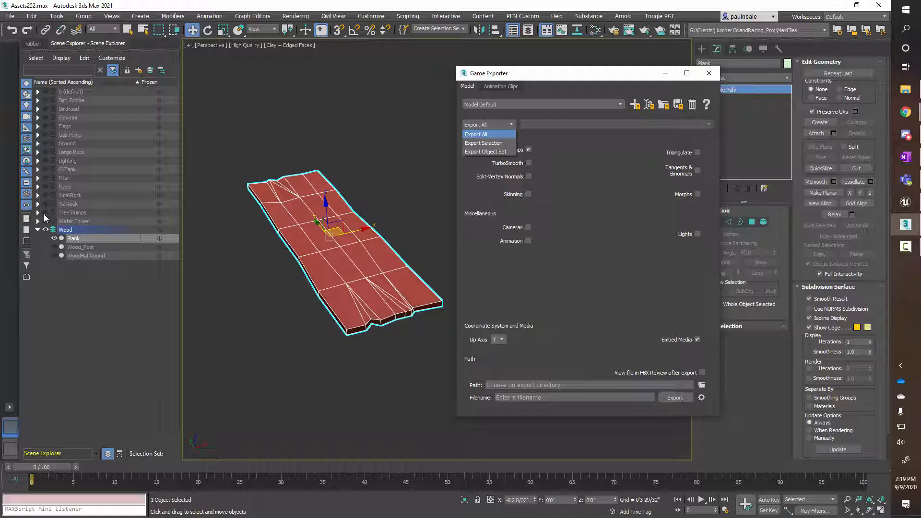
pyautogui.moveTo(334, 279); pyautogui.dragTo(336, 289, button='middle')
pyautogui.scroll(-5, 335, 288)
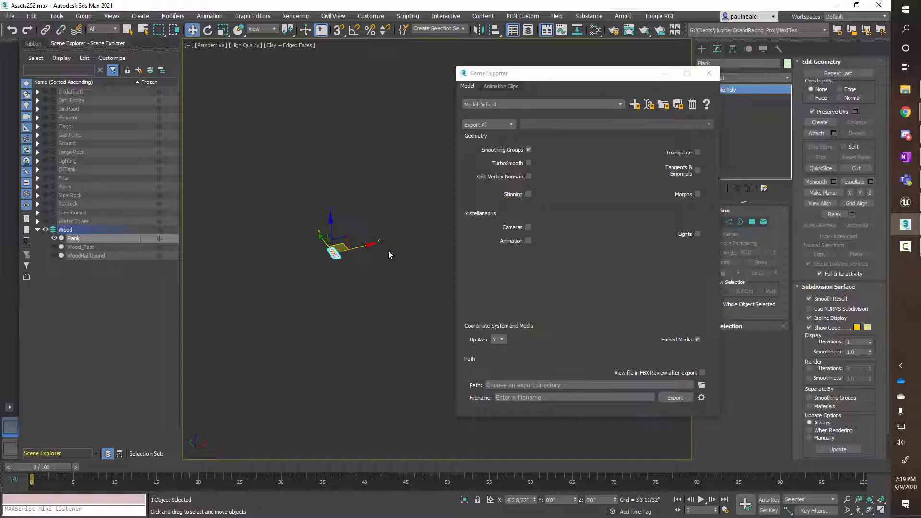
pyautogui.click(46, 221)
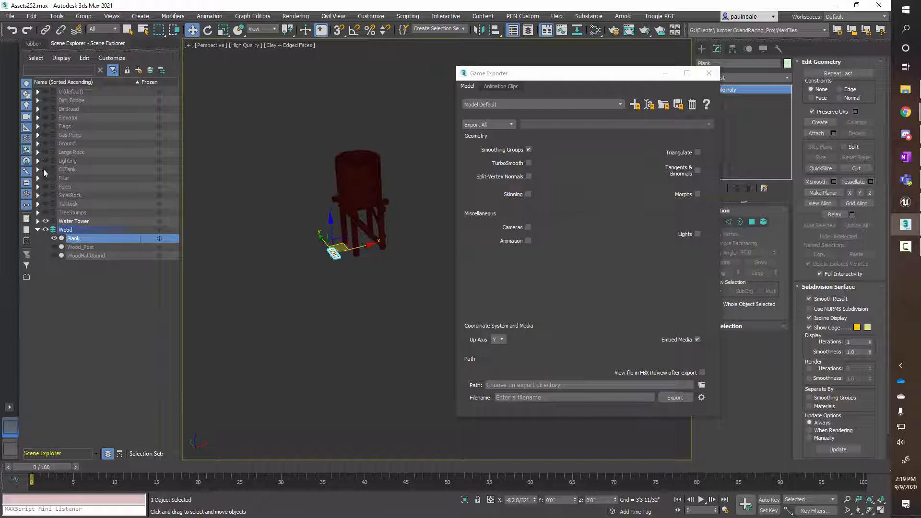
pyautogui.click(45, 118)
pyautogui.moveTo(372, 212); pyautogui.dragTo(422, 207, button='middle')
pyautogui.scroll(3, 364, 249)
pyautogui.scroll(4, 317, 226)
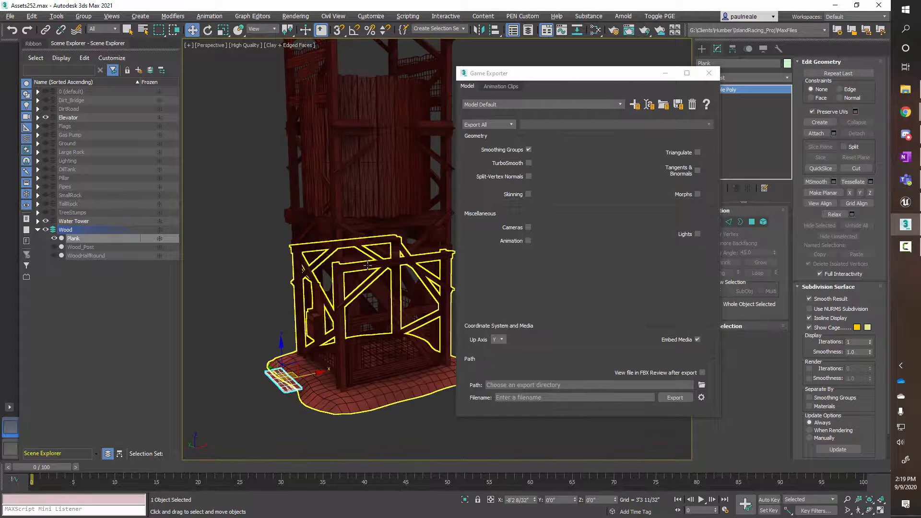
# - Hide the Water Tower layer and, after inspecting the elevator structure, the Elevator layer
pyautogui.click(46, 222)
pyautogui.moveTo(343, 326)
pyautogui.keyDown('alt'); pyautogui.mouseDown(button='middle')
pyautogui.moveTo(354, 298)
pyautogui.moveTo(358, 331)
pyautogui.mouseUp(button='middle'); pyautogui.keyUp('alt')
pyautogui.keyDown('alt'); pyautogui.moveTo(342, 288); pyautogui.dragTo(301, 276, button='middle'); pyautogui.keyUp('alt')
pyautogui.moveTo(352, 198); pyautogui.dragTo(325, 249, button='middle')
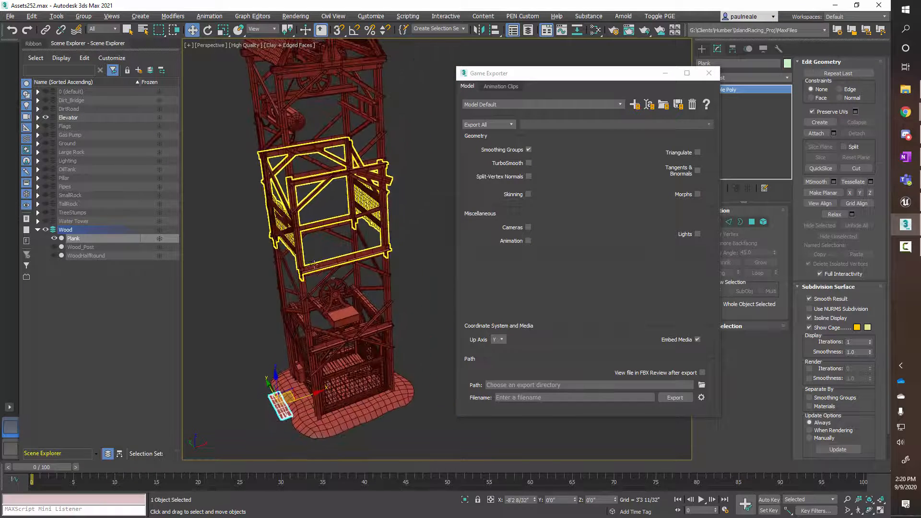
pyautogui.scroll(-3, 326, 252)
pyautogui.moveTo(377, 272)
pyautogui.keyDown('alt'); pyautogui.mouseDown(button='middle')
pyautogui.moveTo(416, 258)
pyautogui.moveTo(344, 250)
pyautogui.moveTo(343, 272)
pyautogui.moveTo(371, 250)
pyautogui.moveTo(398, 253)
pyautogui.moveTo(375, 253)
pyautogui.moveTo(388, 263)
pyautogui.mouseUp(button='middle'); pyautogui.keyUp('alt')
pyautogui.scroll(5, 387, 263)
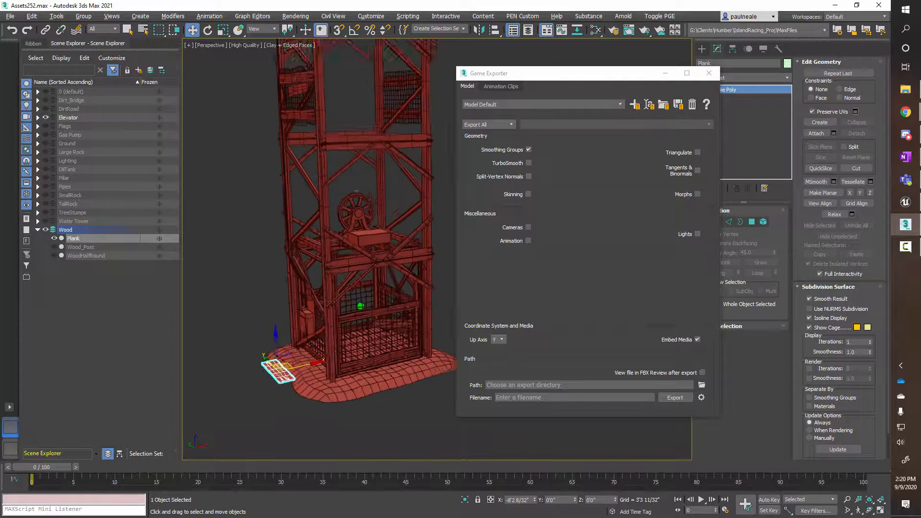
pyautogui.moveTo(366, 302); pyautogui.dragTo(372, 272, button='middle')
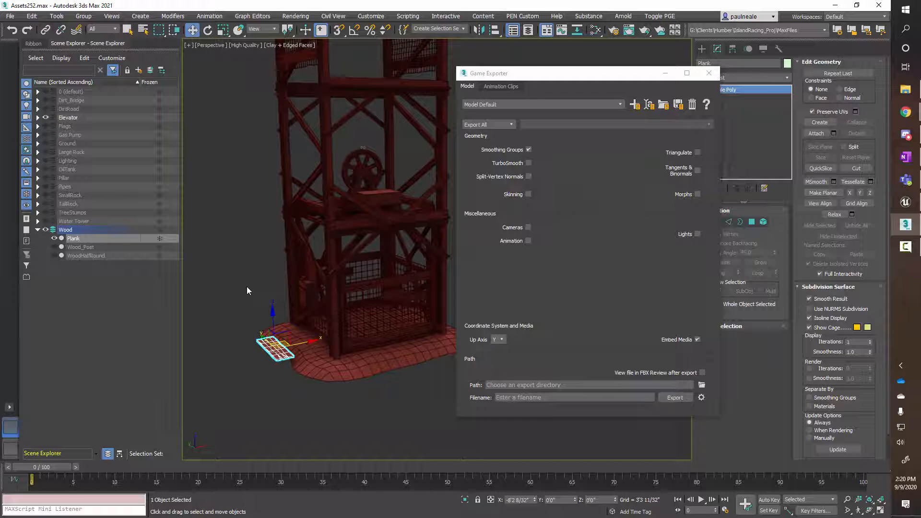
pyautogui.click(46, 118)
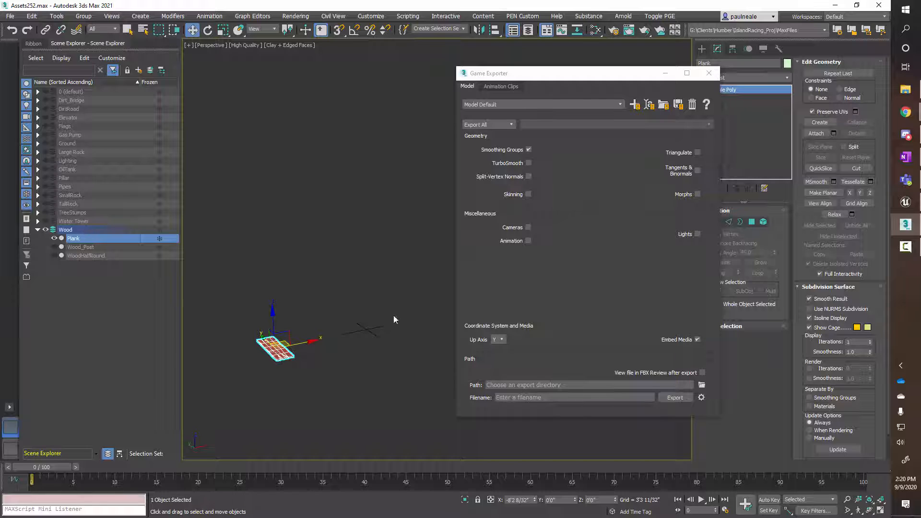
# - Set the Game Exporter to Export Selection for the selected plank
pyautogui.moveTo(271, 359); pyautogui.dragTo(332, 331, button='middle')
pyautogui.scroll(6, 332, 332)
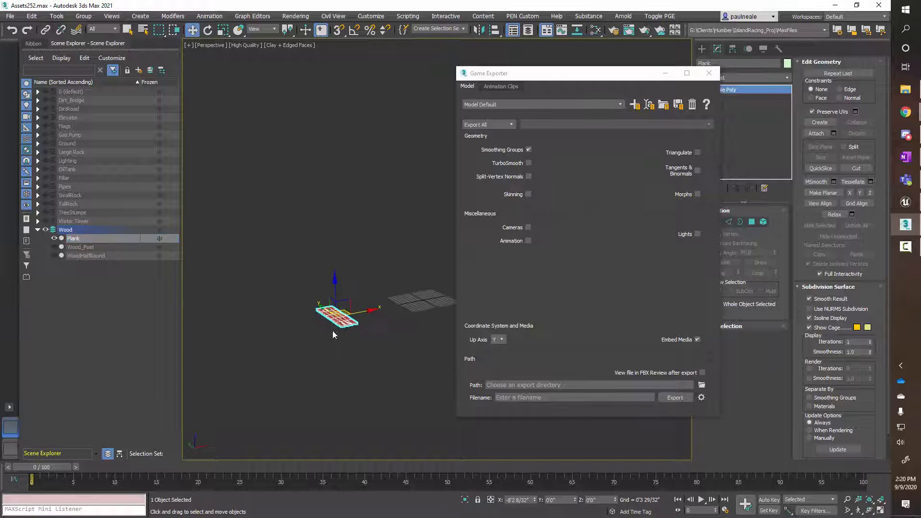
pyautogui.click(497, 125)
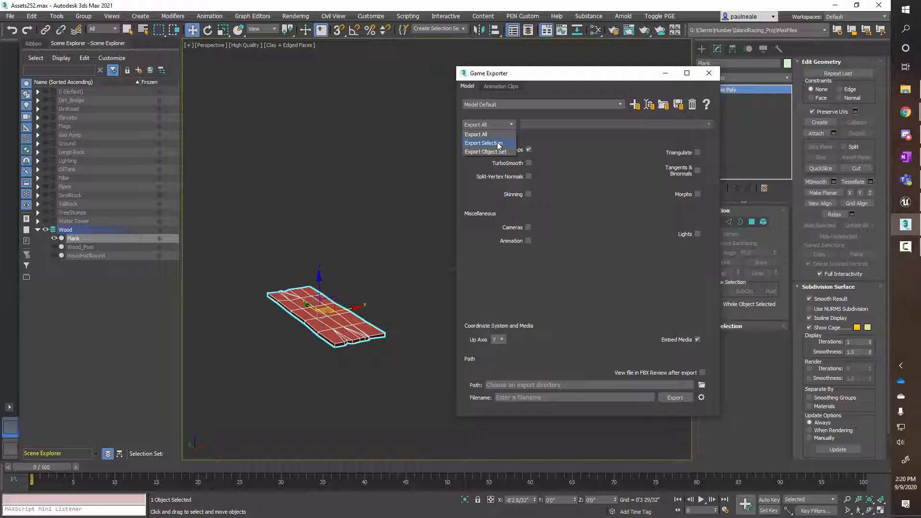
pyautogui.click(497, 146)
pyautogui.moveTo(387, 252); pyautogui.dragTo(400, 198, button='middle')
pyautogui.keyDown('alt'); pyautogui.moveTo(400, 198); pyautogui.dragTo(376, 253, button='middle'); pyautogui.keyUp('alt')
pyautogui.scroll(3, 375, 253)
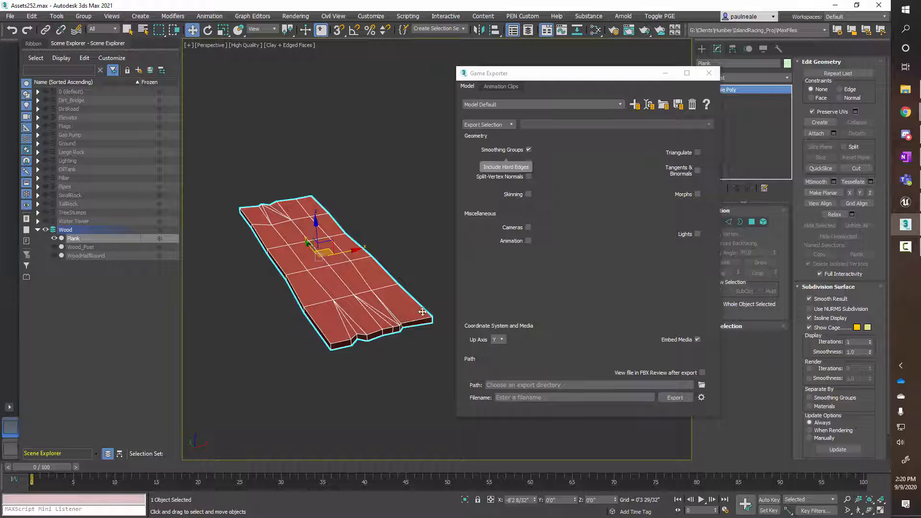
# - Display the plank without edged faces and view its shaded surface from another angle
pyautogui.press('F4')
pyautogui.moveTo(407, 322); pyautogui.dragTo(383, 338, button='middle')
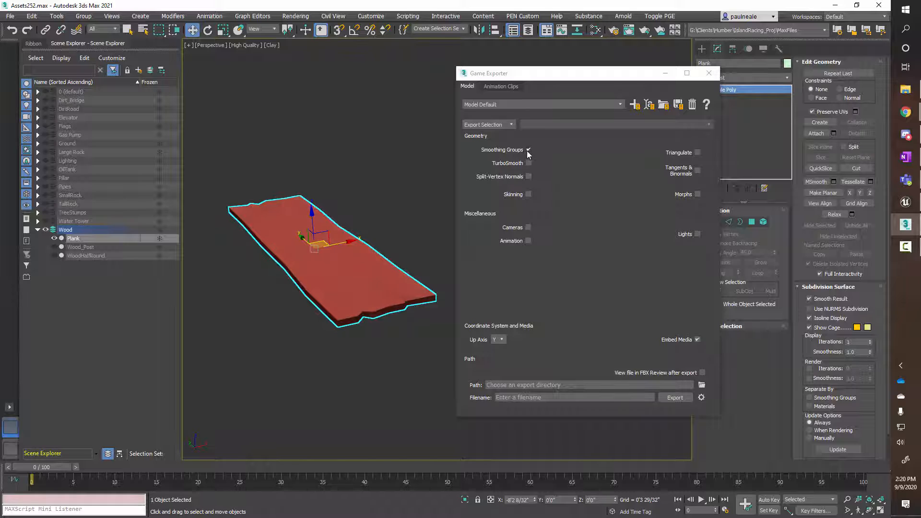
pyautogui.keyDown('alt'); pyautogui.moveTo(434, 211); pyautogui.dragTo(407, 217, button='middle'); pyautogui.keyUp('alt')
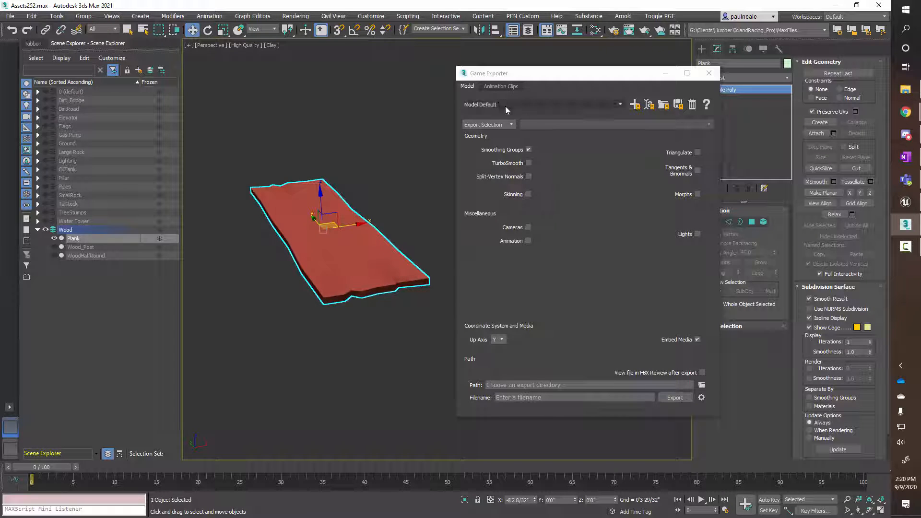
# - Set the Up Axis of the plank's game export to Z
pyautogui.click(504, 340)
pyautogui.click(505, 342)
pyautogui.click(499, 357)
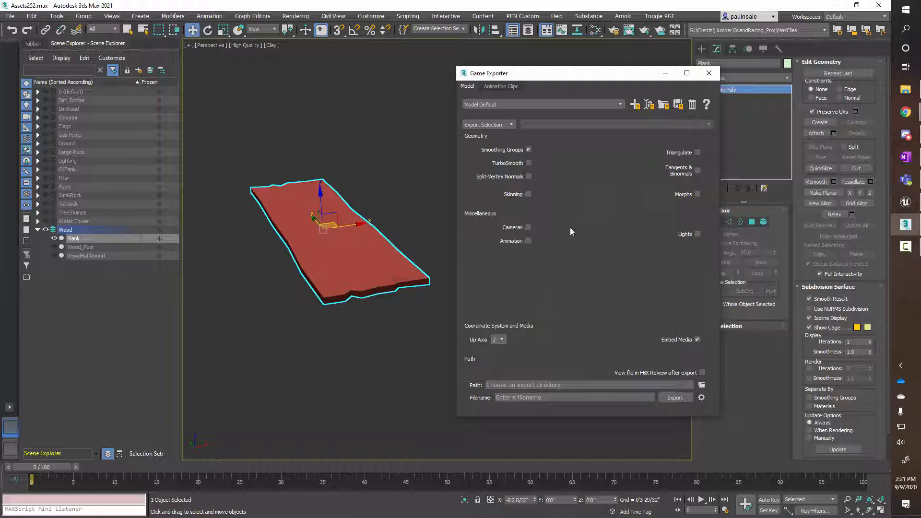
# - Examine the plank up close with its edged faces displayed
pyautogui.moveTo(404, 226); pyautogui.dragTo(430, 235, button='middle')
pyautogui.scroll(2, 380, 251)
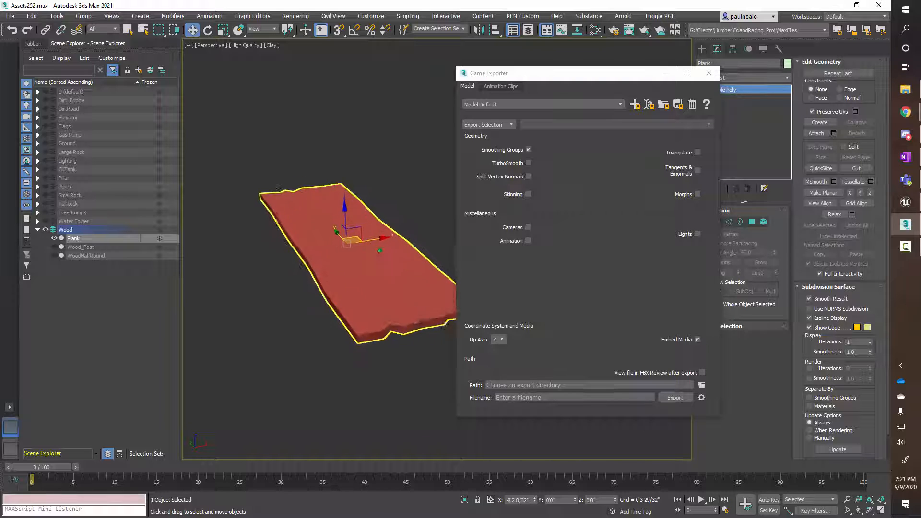
pyautogui.scroll(3, 380, 251)
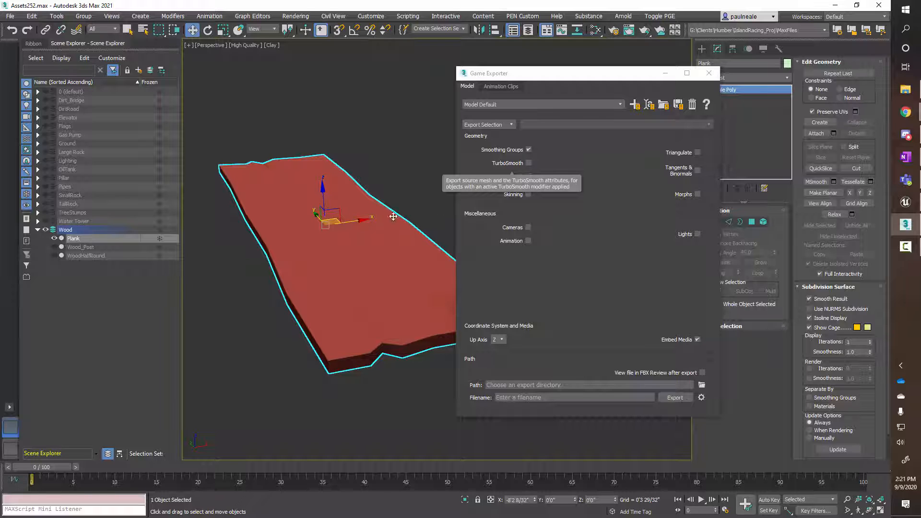
pyautogui.press('F4')
pyautogui.keyDown('alt'); pyautogui.moveTo(378, 217); pyautogui.dragTo(386, 211, button='middle'); pyautogui.keyUp('alt')
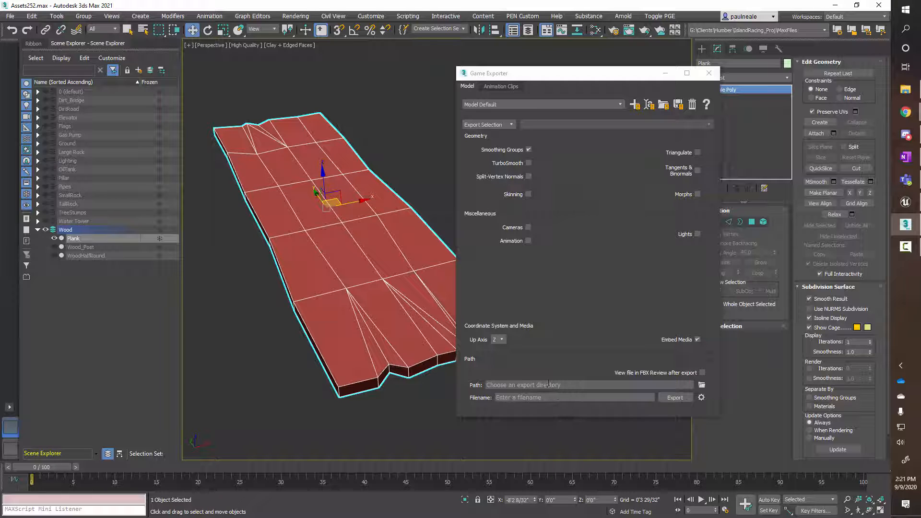
# - Browse for the export directory and open the Working Assets folder inside ANMN 203 on the V: drive
pyautogui.click(702, 385)
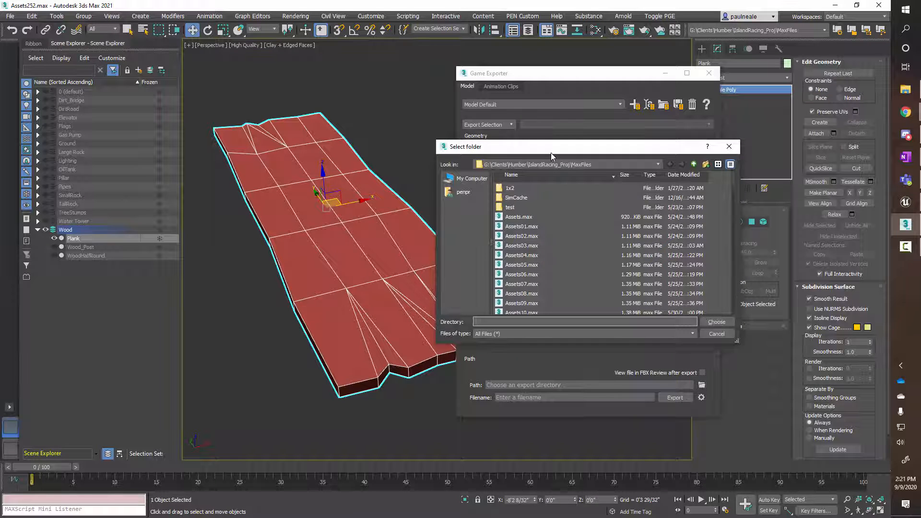
pyautogui.moveTo(551, 153); pyautogui.dragTo(423, 128)
pyautogui.click(411, 142)
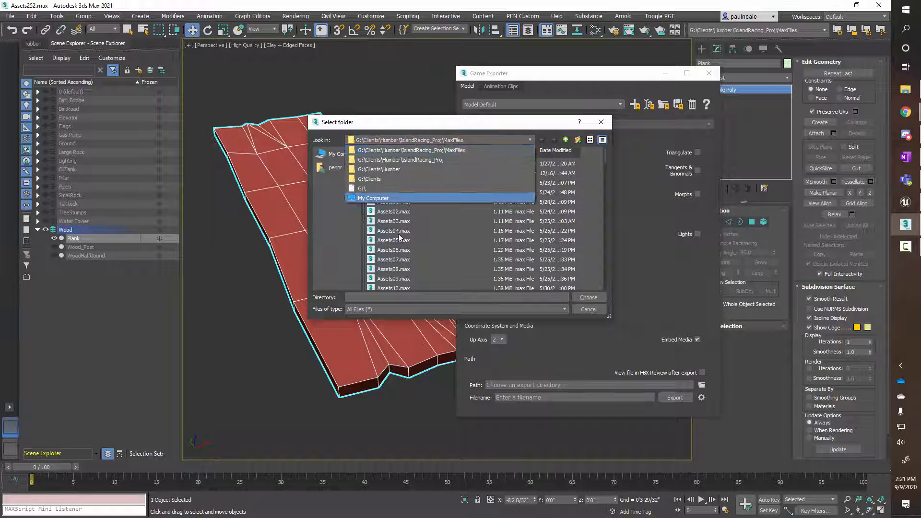
pyautogui.click(393, 186)
pyautogui.click(334, 155)
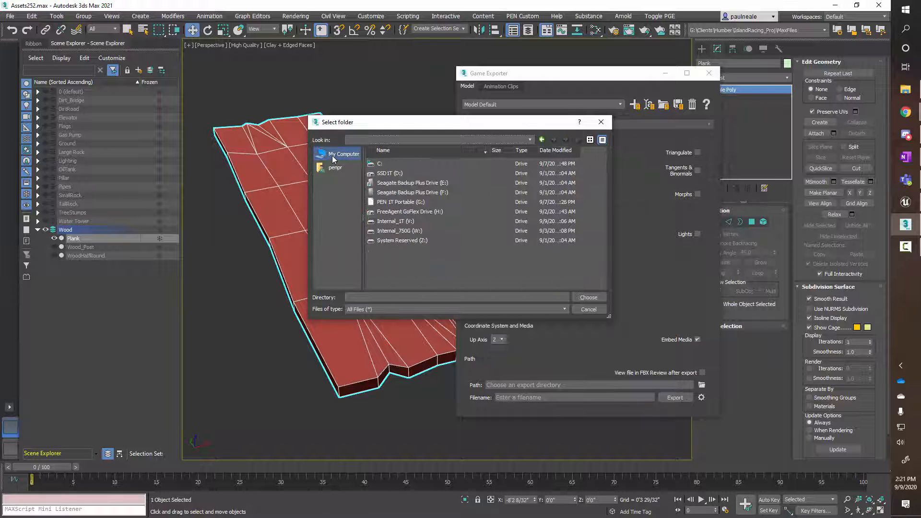
pyautogui.click(408, 223)
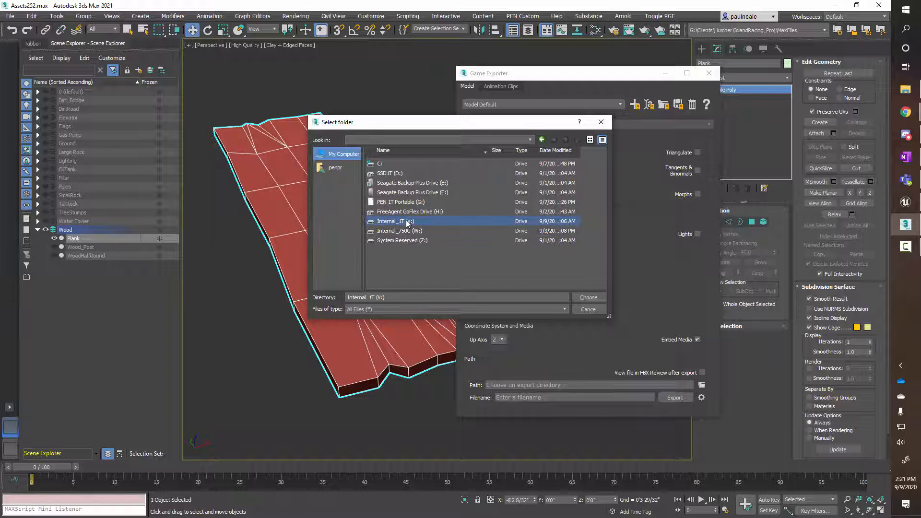
pyautogui.doubleClick(407, 222)
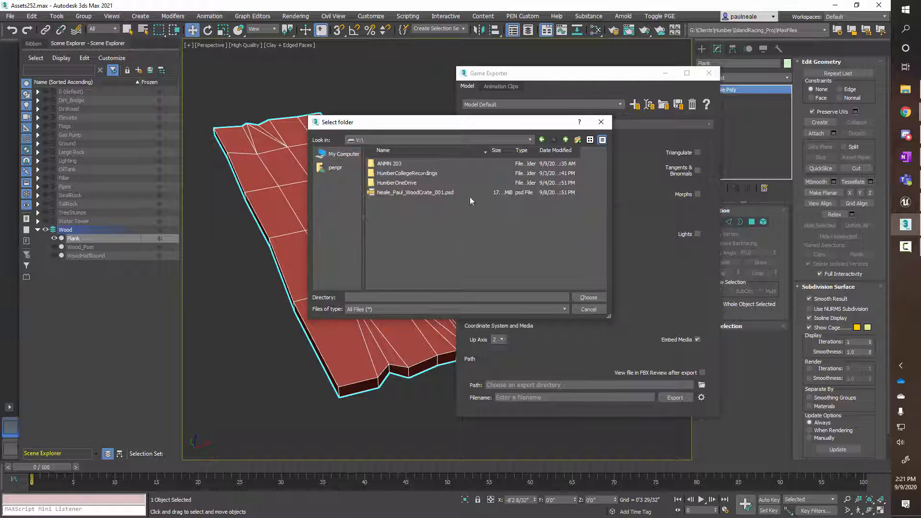
pyautogui.doubleClick(393, 164)
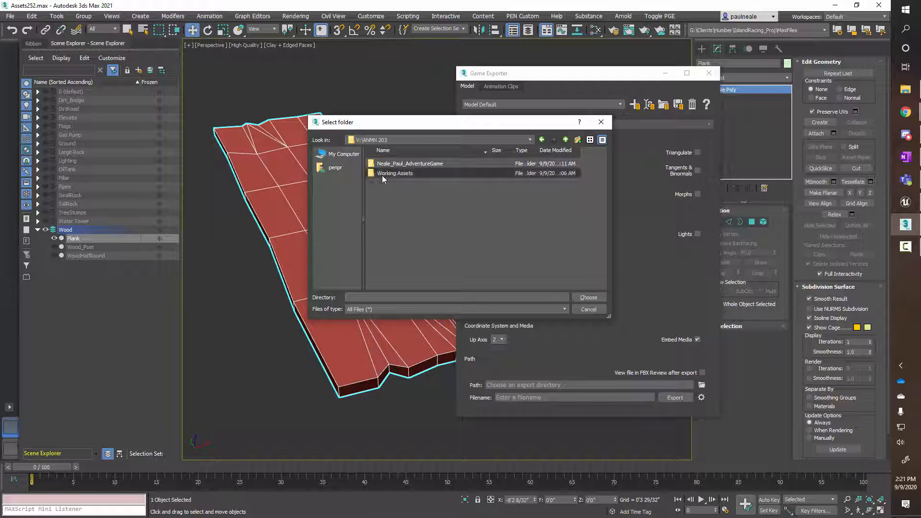
pyautogui.doubleClick(382, 174)
# - Create a new folder named Exports inside Working Assets and open it
pyautogui.rightClick(397, 215)
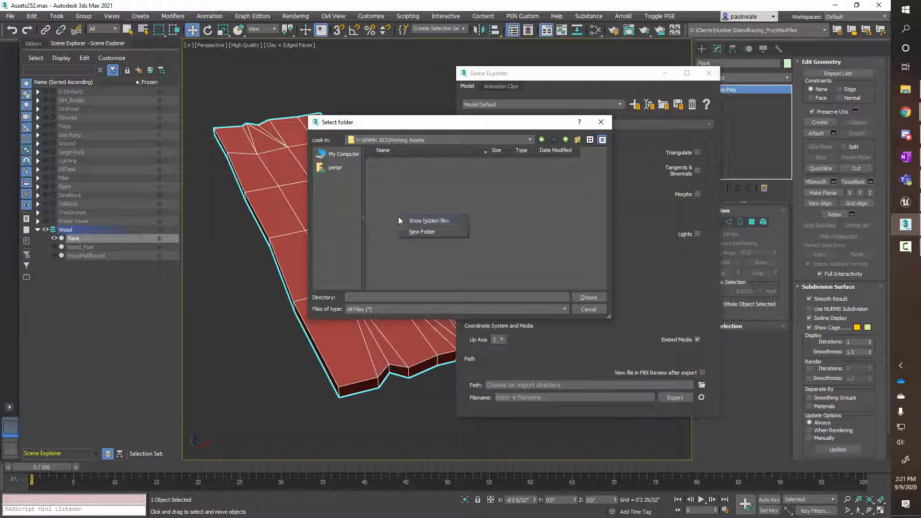
pyautogui.click(424, 233)
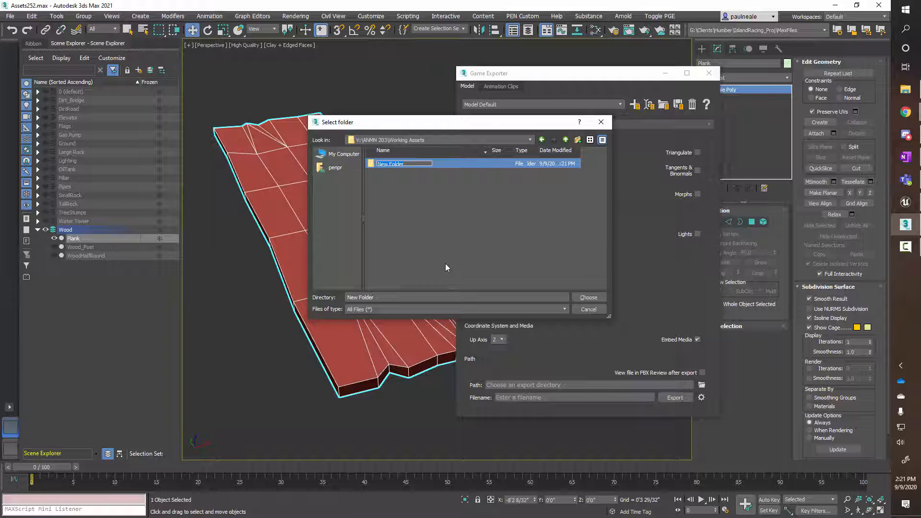
pyautogui.write('Exports')
pyautogui.press('Return')
pyautogui.press('Return')
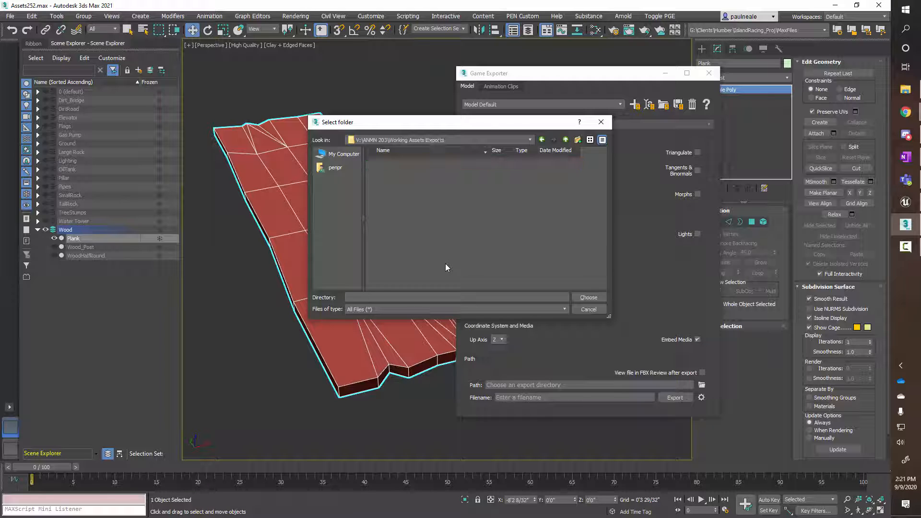
pyautogui.click(364, 297)
pyautogui.write('Plank')
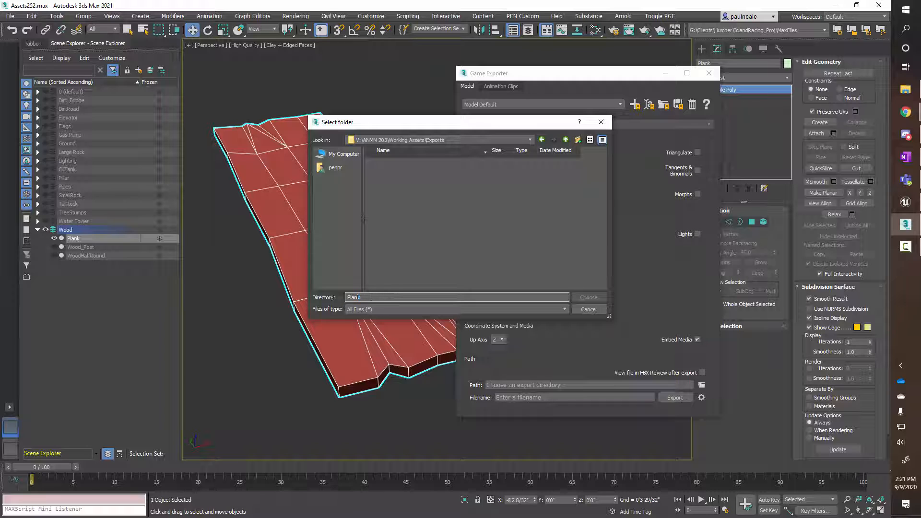
pyautogui.press('BackSpace')
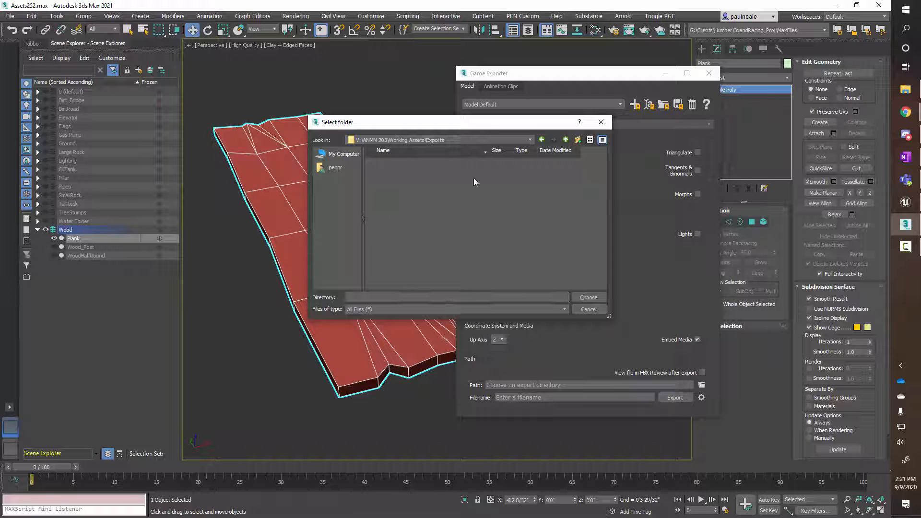
# - Export the plank to the Exports folder with the filename Plank
pyautogui.click(587, 297)
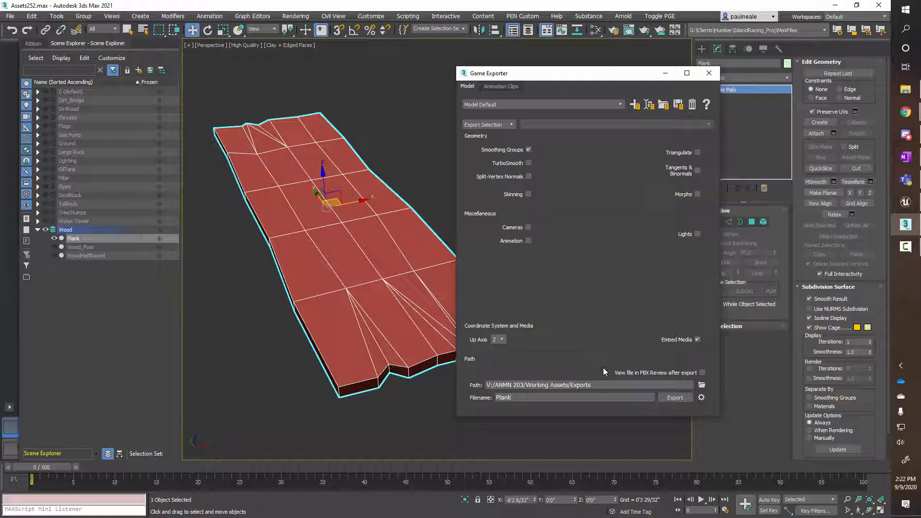
pyautogui.click(675, 400)
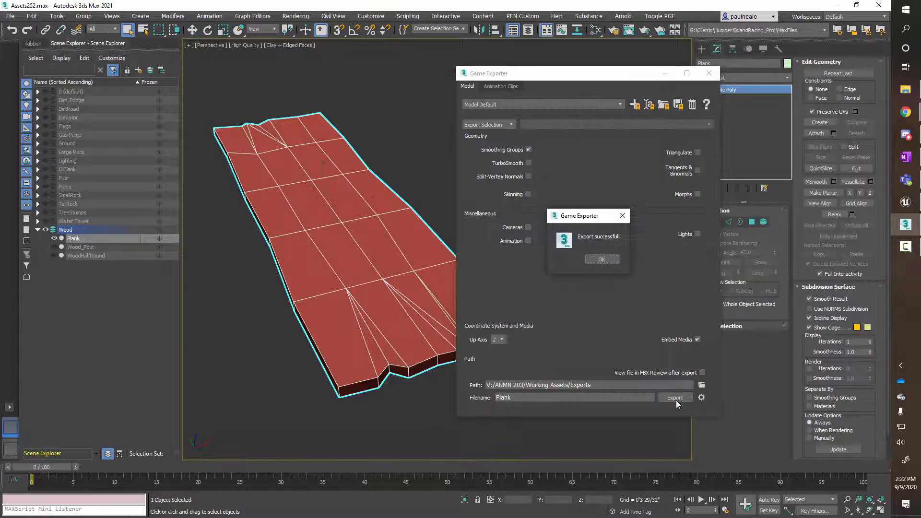
pyautogui.click(602, 259)
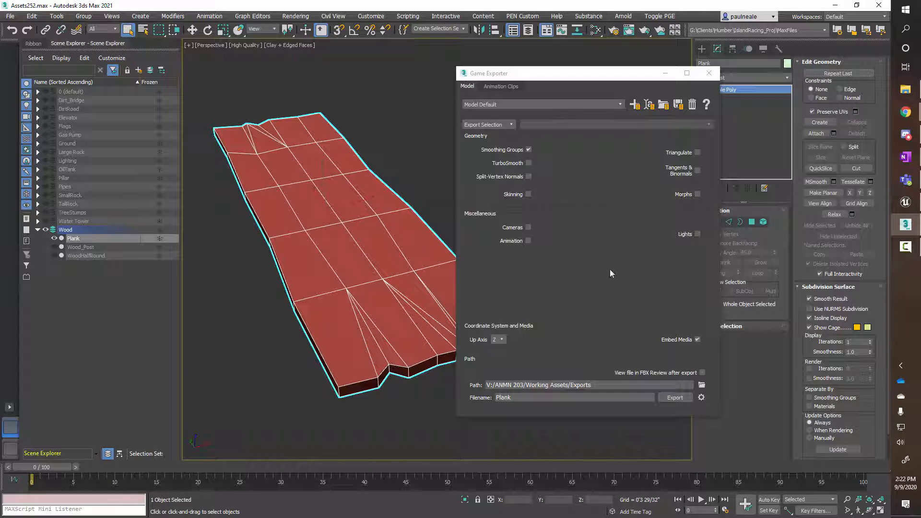
pyautogui.moveTo(544, 73); pyautogui.dragTo(508, 88)
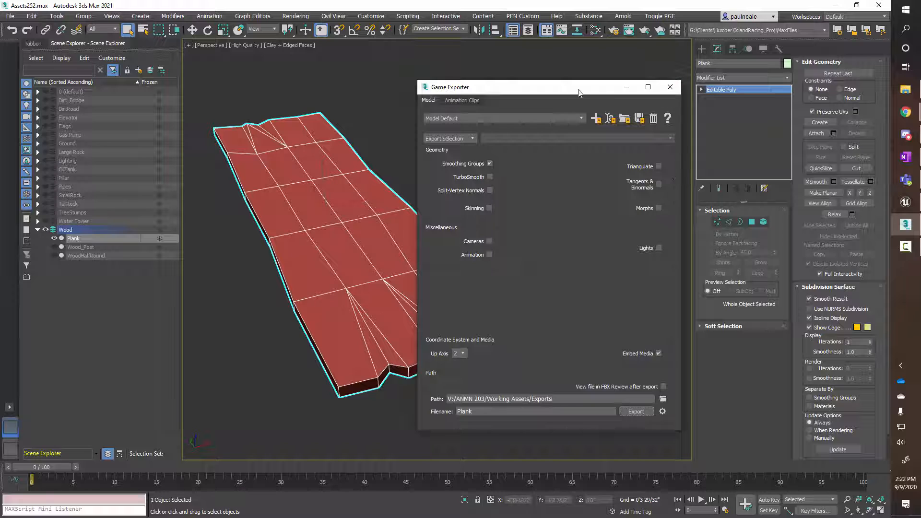
pyautogui.moveTo(580, 94); pyautogui.dragTo(594, 74)
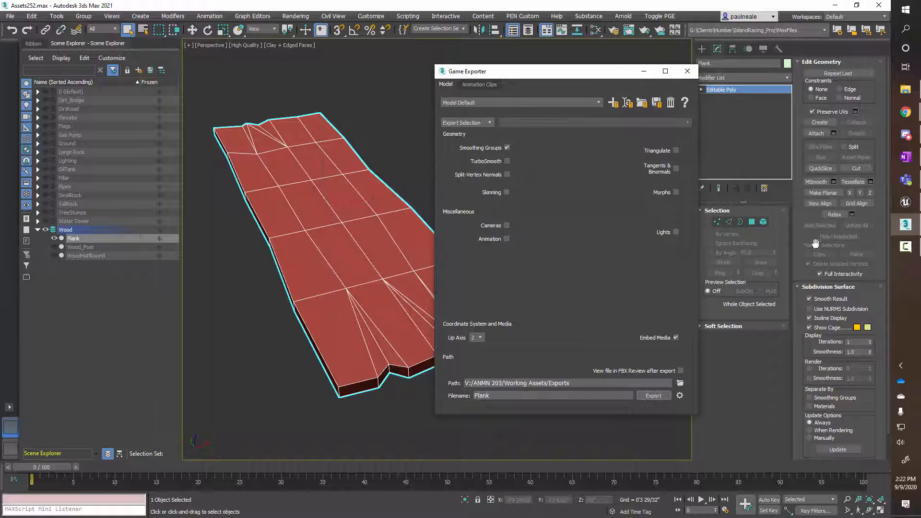
# - Switch to the Unreal Editor and open the Assets/StaticMesh/Wood content folder
pyautogui.click(907, 203)
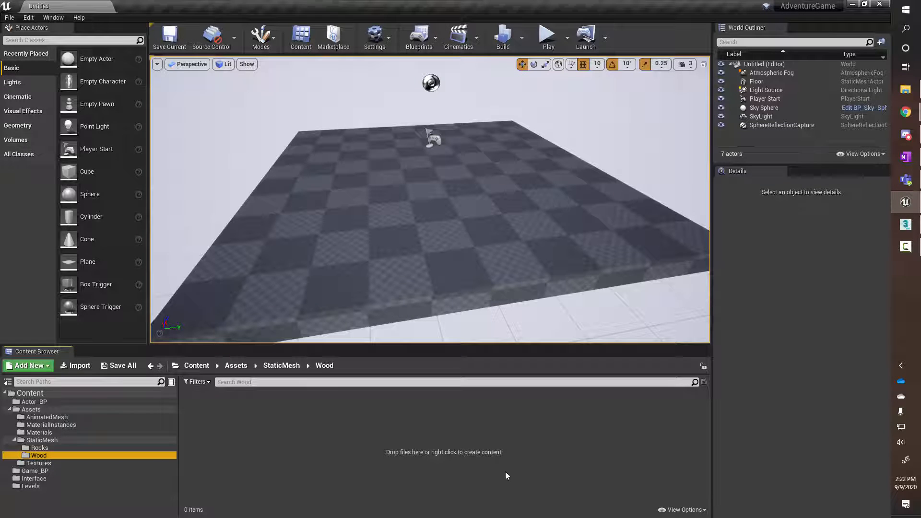
pyautogui.click(38, 441)
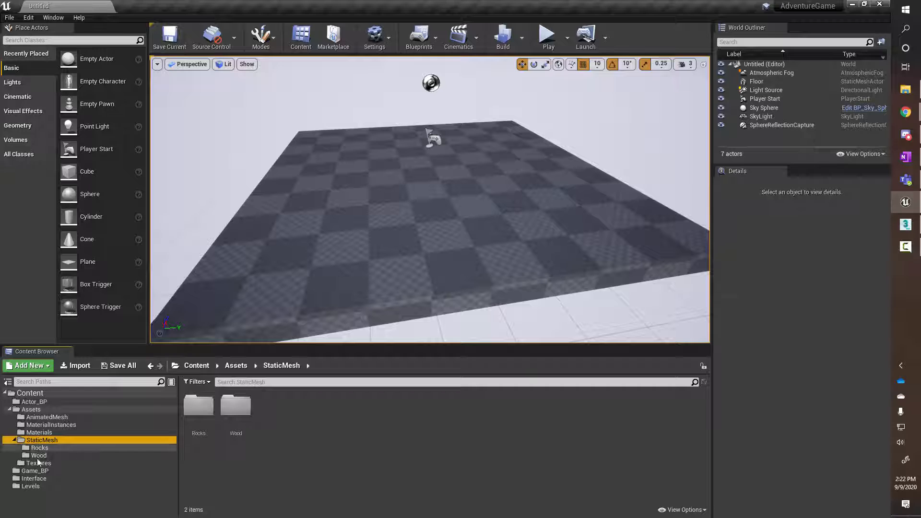
pyautogui.click(38, 456)
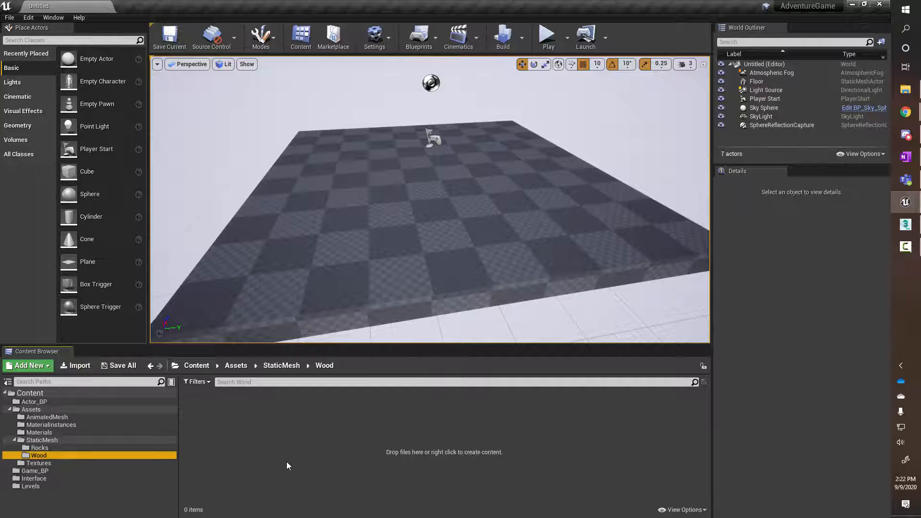
# - Start an import into the Wood folder and choose Plank.fbx from ANMN 203/Working Assets/Exports
pyautogui.rightClick(286, 462)
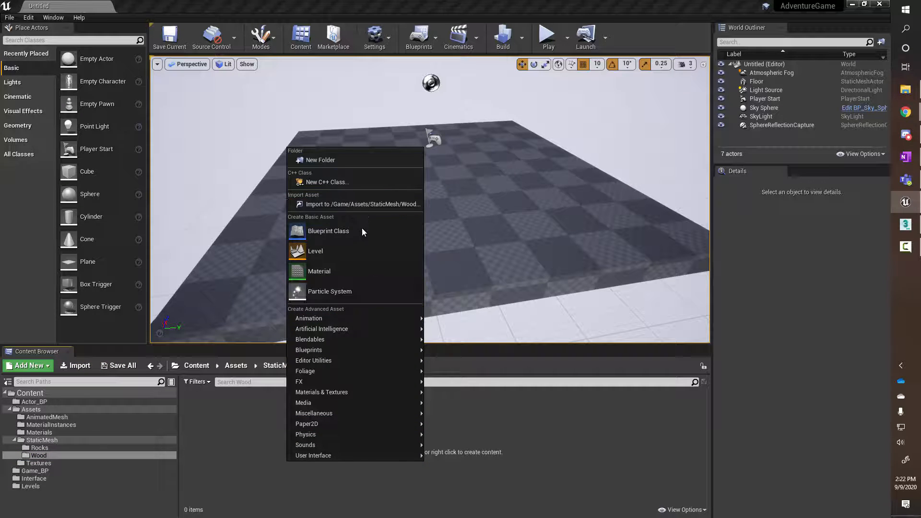
pyautogui.click(356, 204)
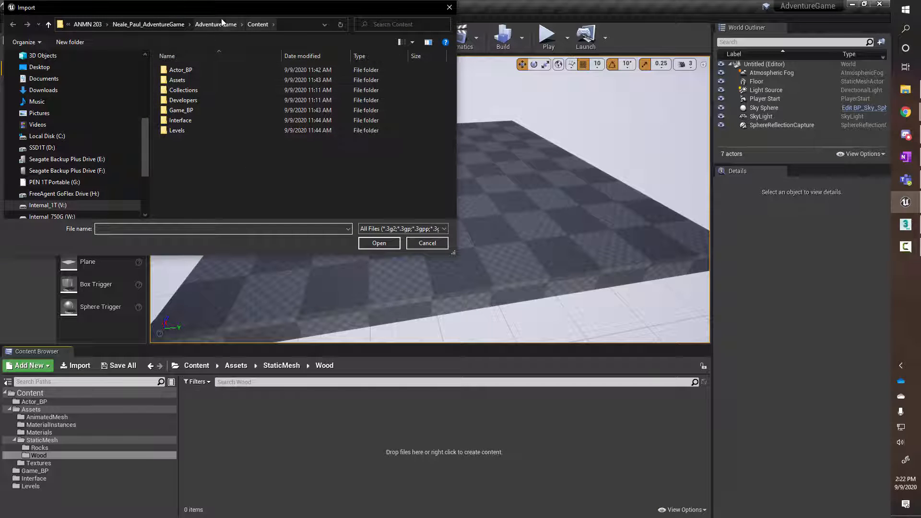
pyautogui.click(164, 25)
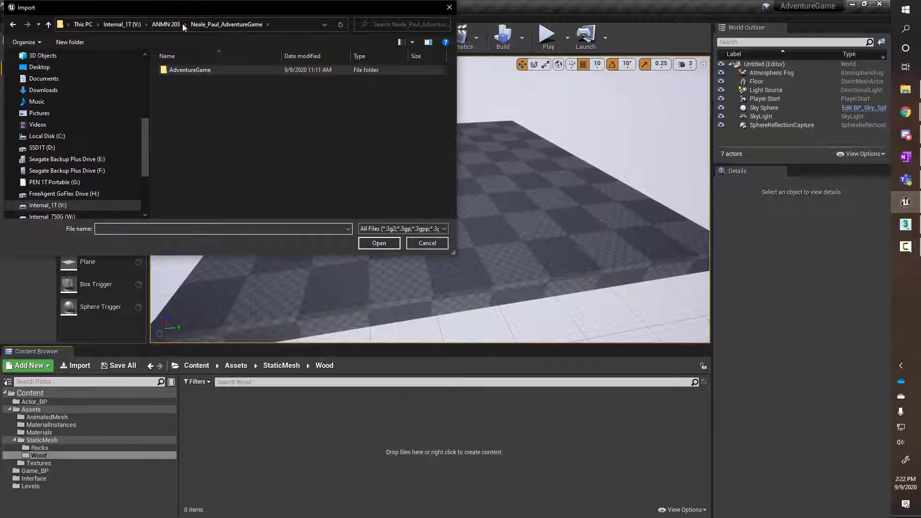
pyautogui.click(168, 25)
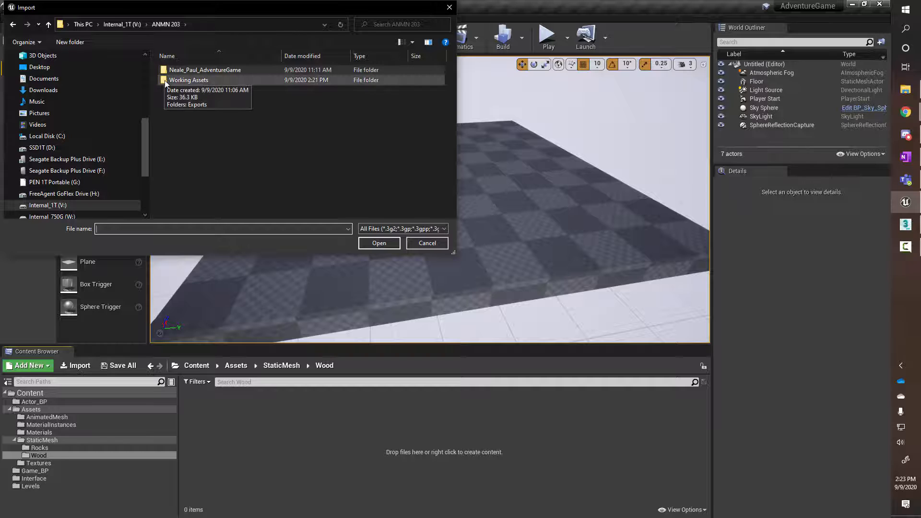
pyautogui.doubleClick(165, 79)
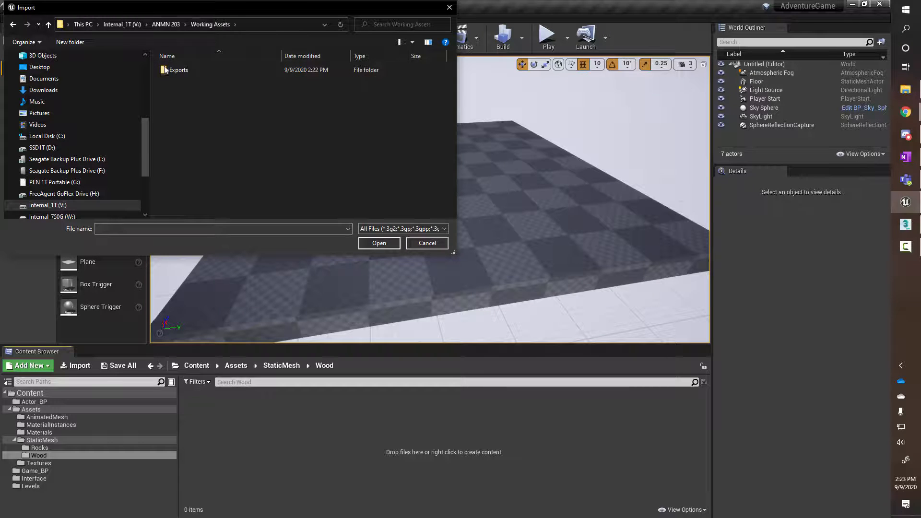
pyautogui.doubleClick(167, 70)
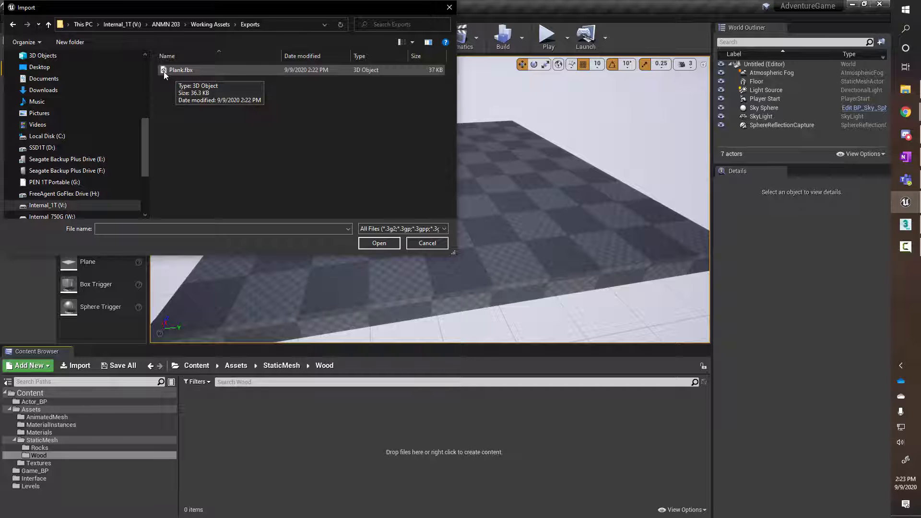
pyautogui.doubleClick(163, 71)
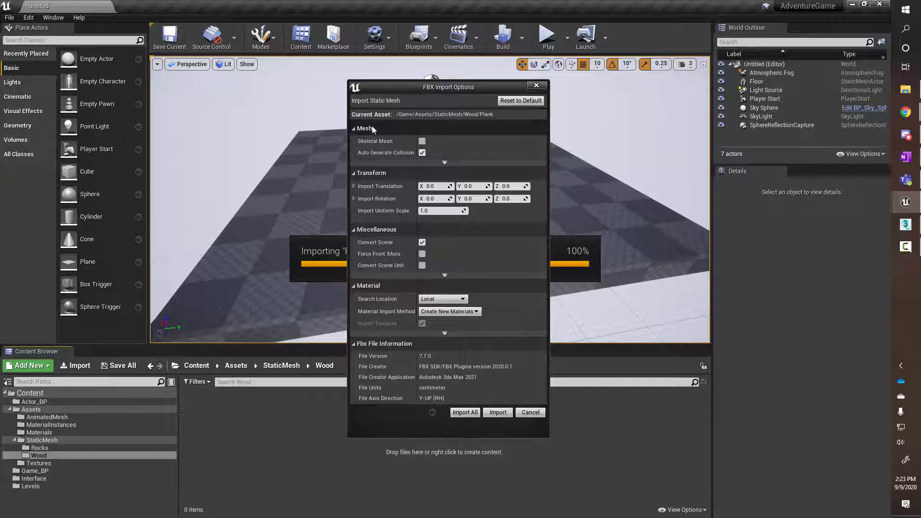
# - Enable Convert Scene Unit in the FBX import options and import the plank as a static mesh
pyautogui.click(445, 162)
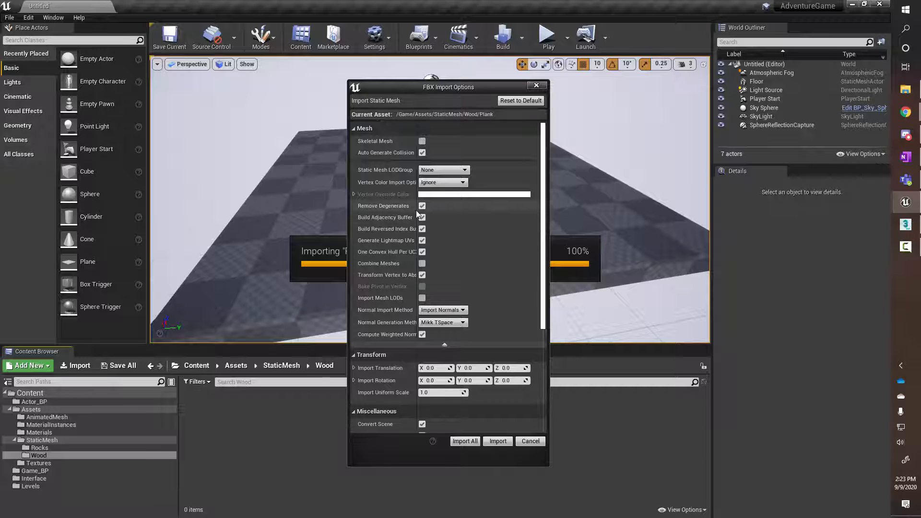
pyautogui.moveTo(417, 213); pyautogui.dragTo(435, 213)
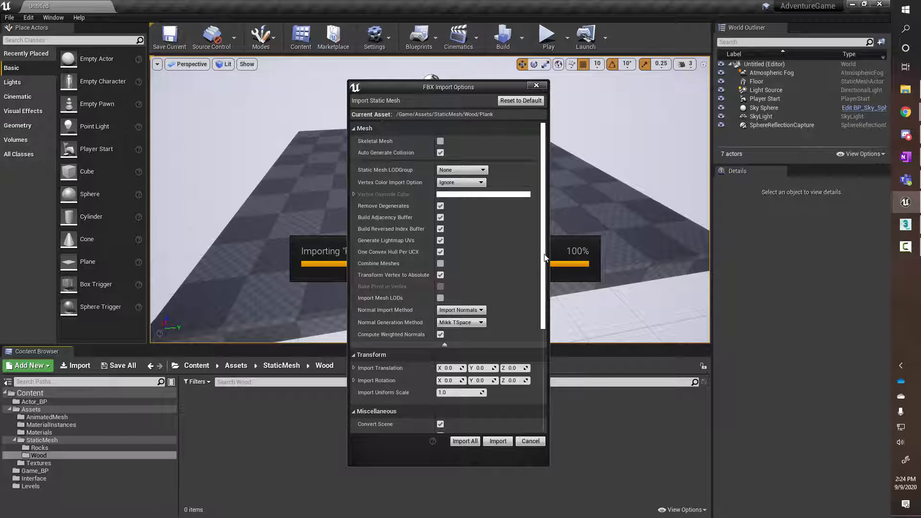
pyautogui.moveTo(545, 258); pyautogui.dragTo(550, 370)
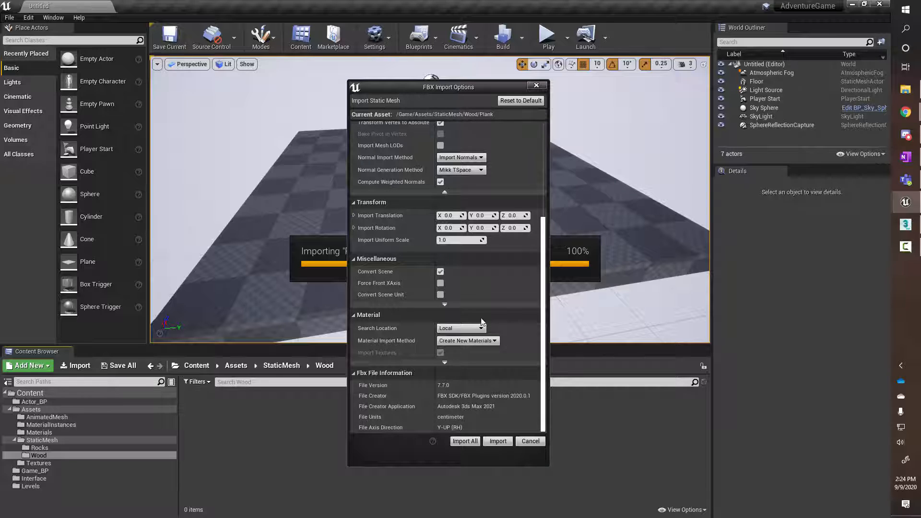
pyautogui.click(354, 214)
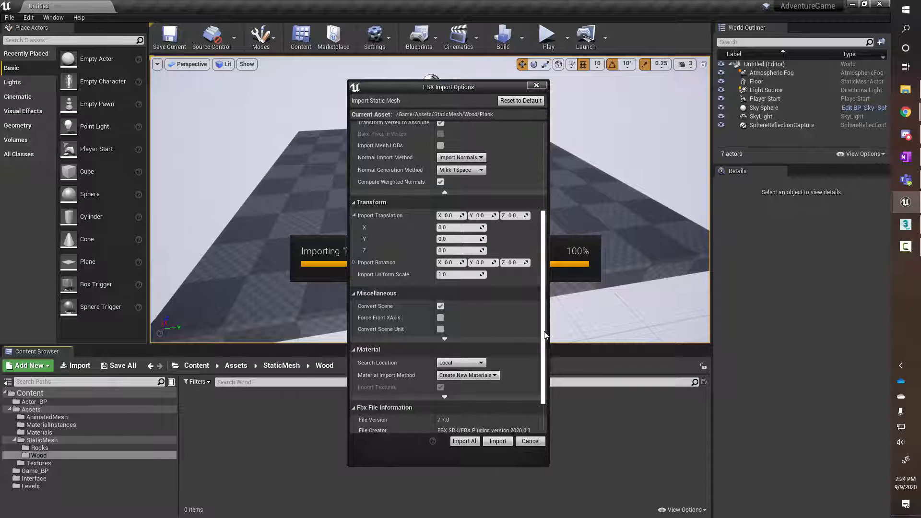
pyautogui.click(440, 330)
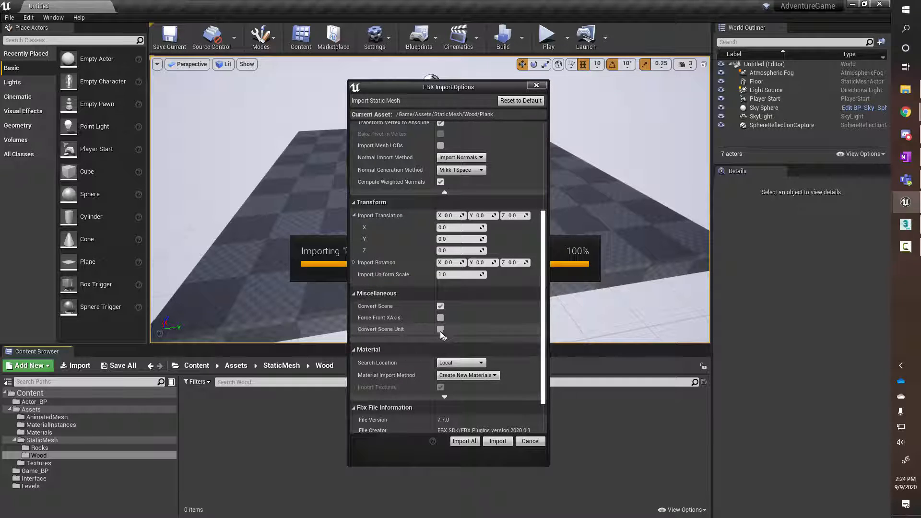
pyautogui.click(445, 339)
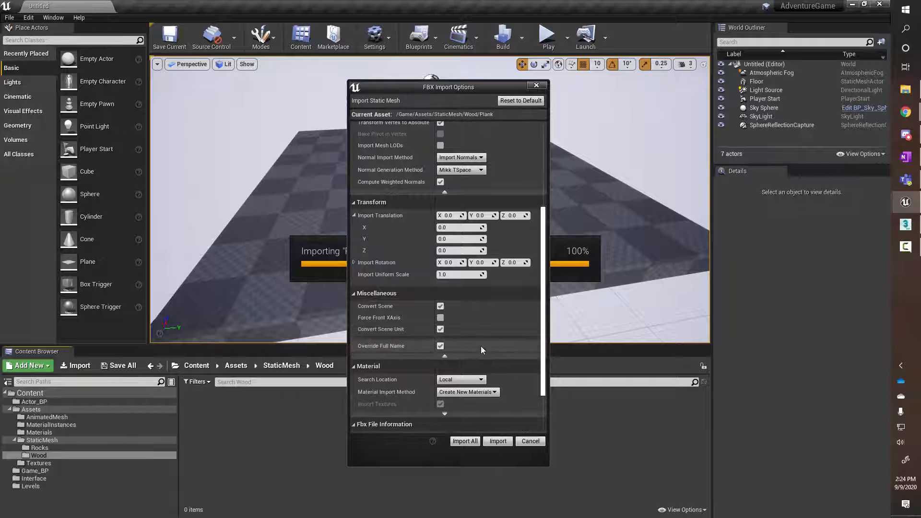
pyautogui.scroll(-3, 547, 335)
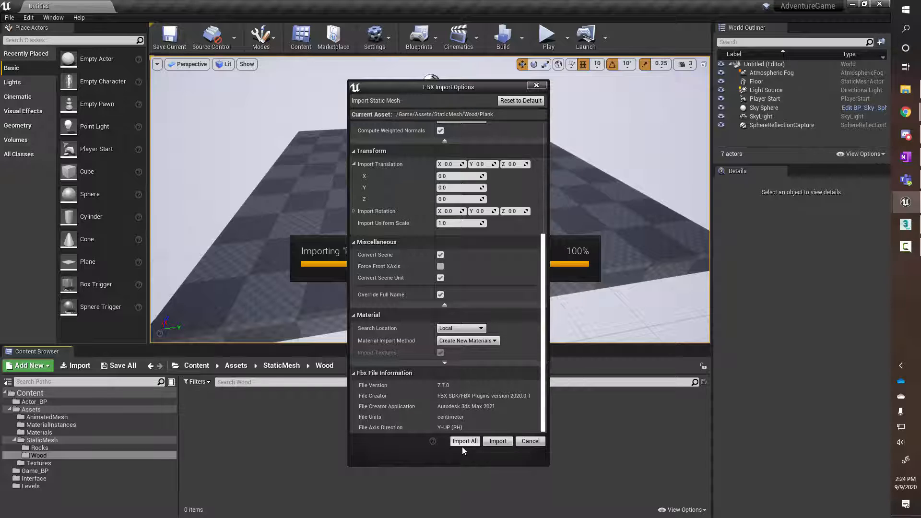
pyautogui.click(494, 442)
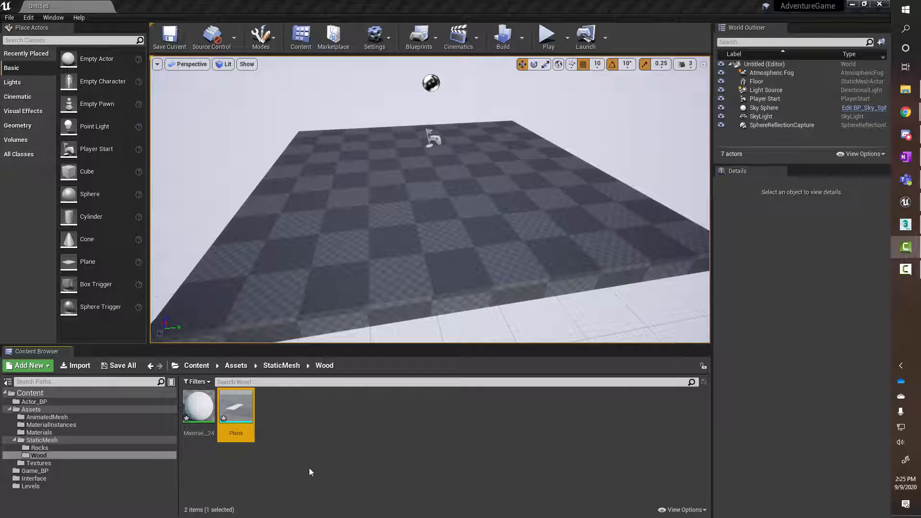
pyautogui.click(290, 457)
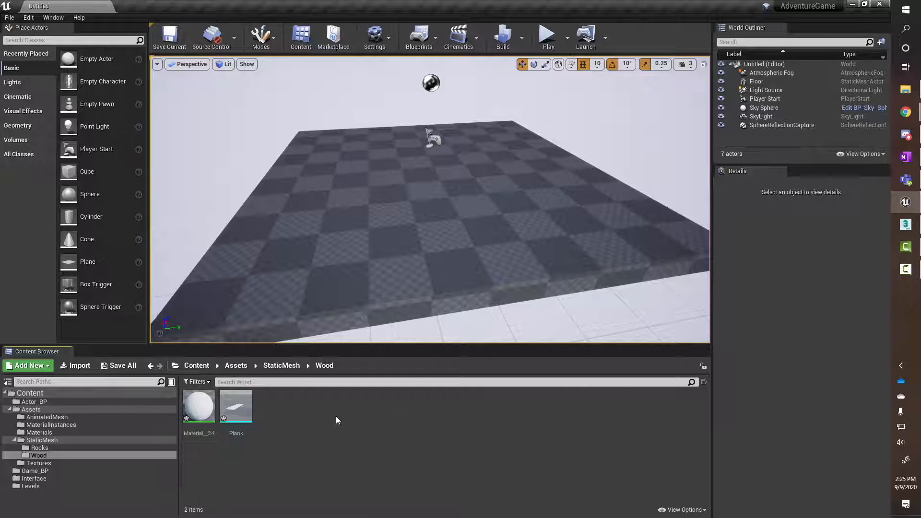
pyautogui.click(236, 408)
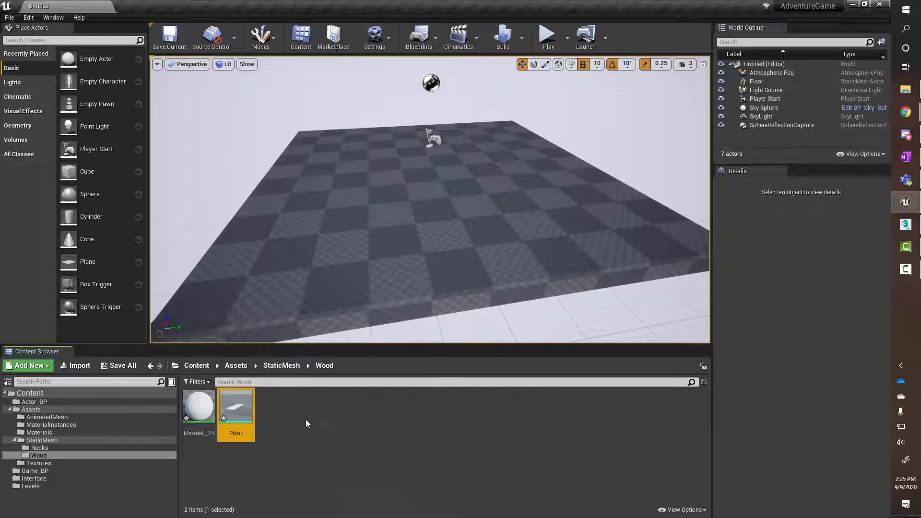
pyautogui.click(192, 403)
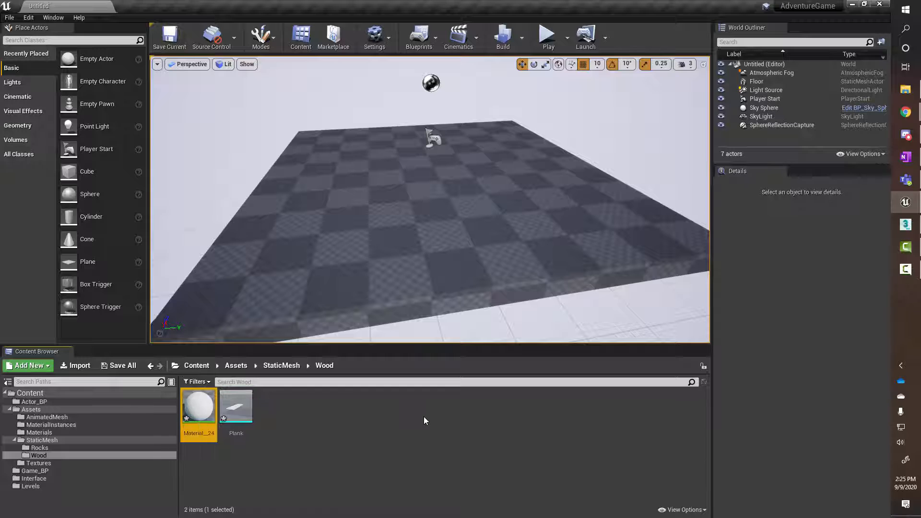
pyautogui.click(274, 456)
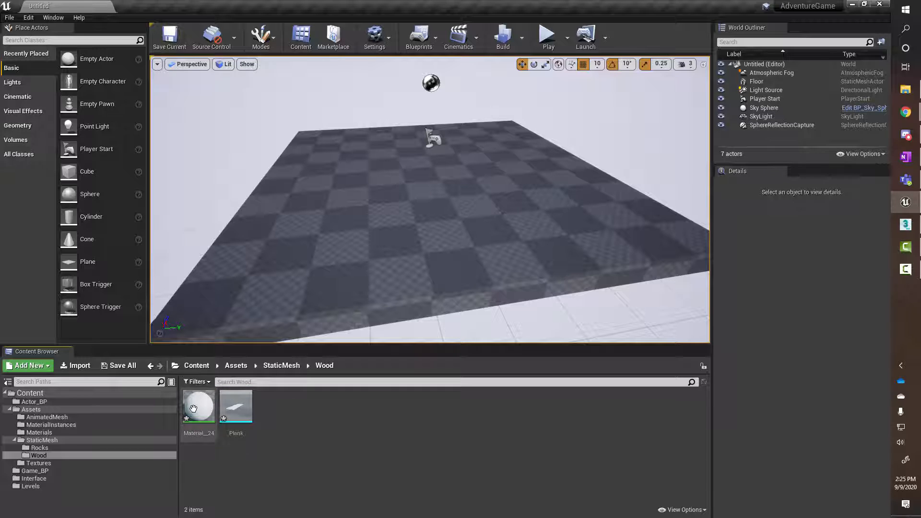
# - Delete the imported material and the Plank mesh from the Wood folder
pyautogui.click(194, 408)
pyautogui.keyDown('ctrl'); pyautogui.click(233, 411); pyautogui.keyUp('ctrl')
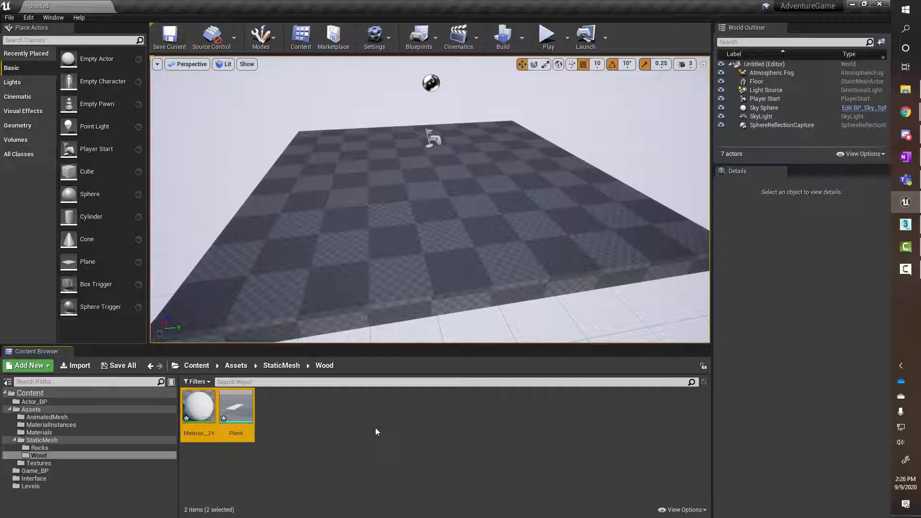
pyautogui.press('Delete')
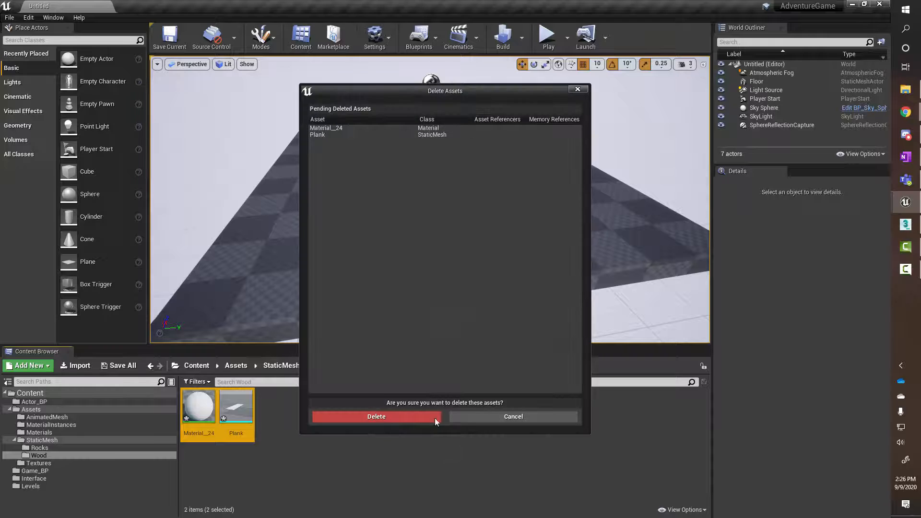
pyautogui.click(412, 417)
# - Import Plank.fbx into the Wood folder again with Material Import Method set to Do Not Create Material
pyautogui.rightClick(217, 440)
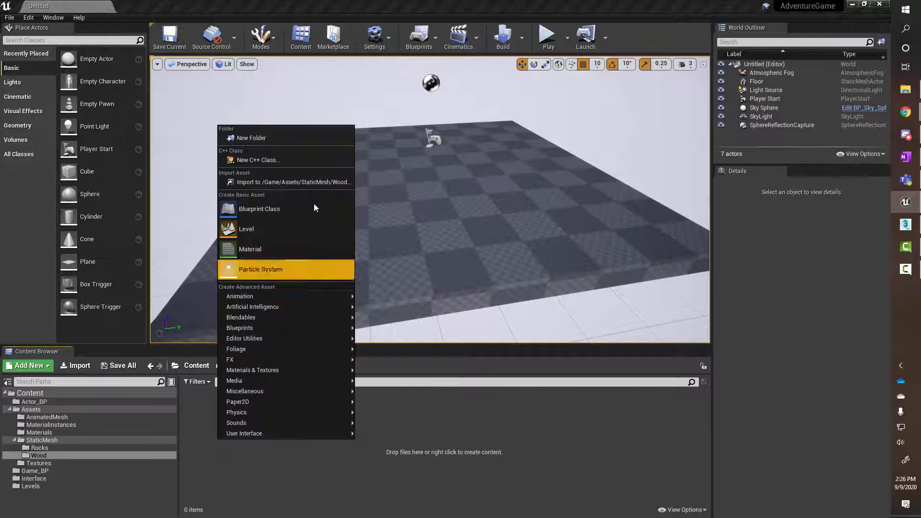
pyautogui.click(274, 183)
pyautogui.doubleClick(180, 70)
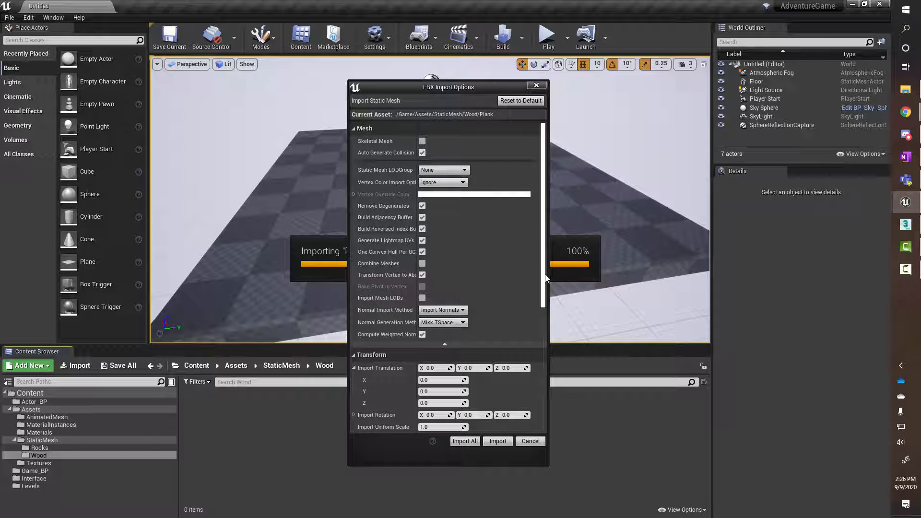
pyautogui.moveTo(544, 275); pyautogui.dragTo(543, 391)
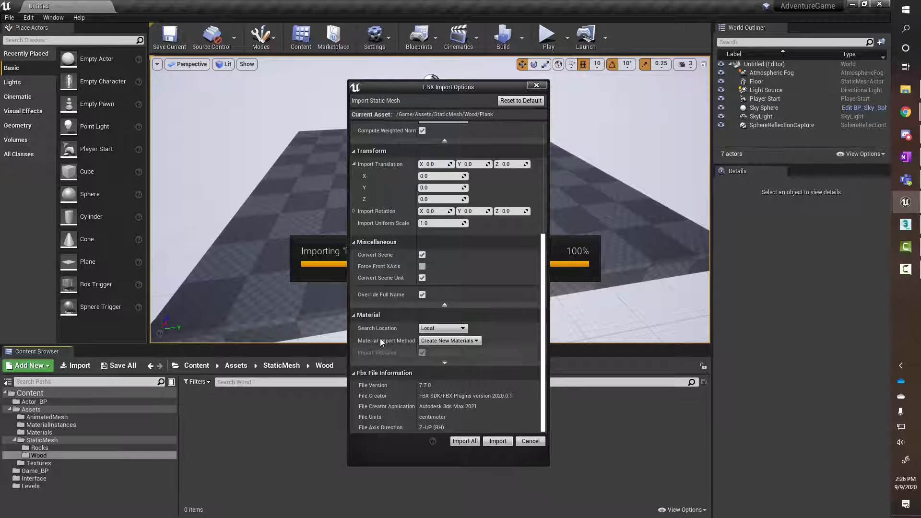
pyautogui.click(446, 362)
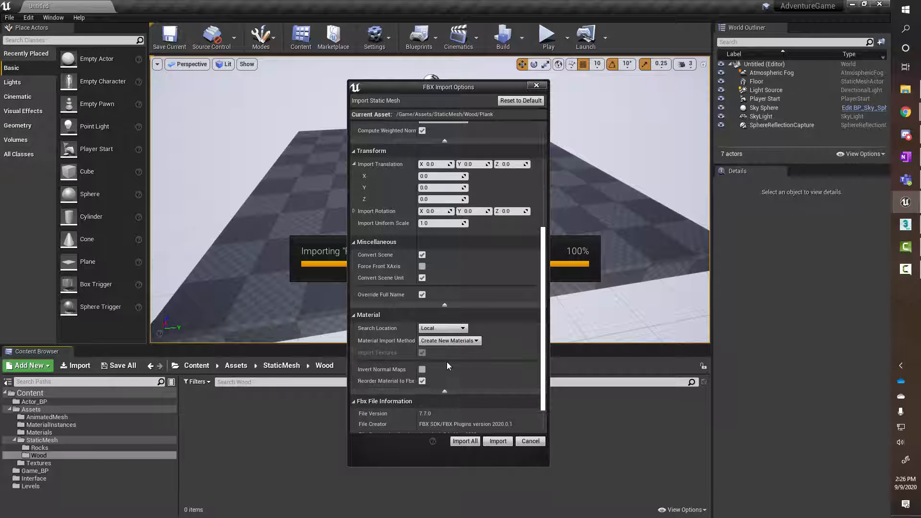
pyautogui.click(433, 330)
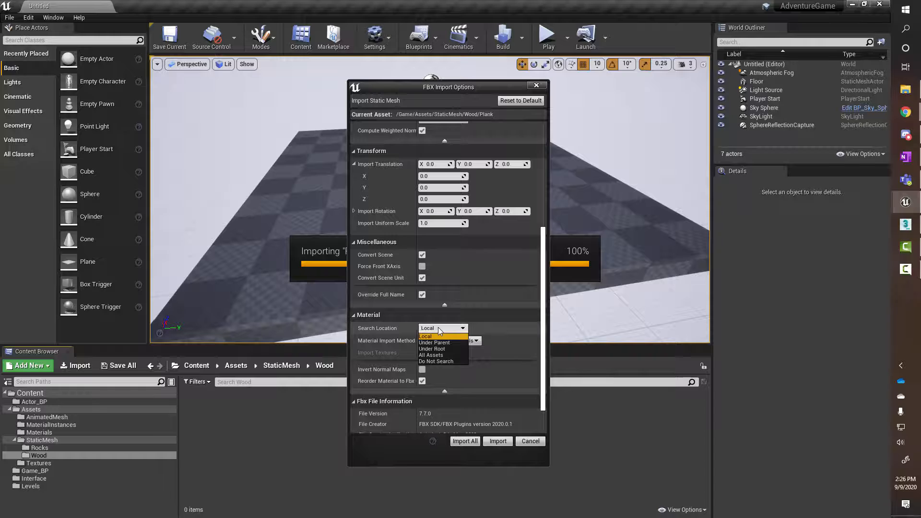
pyautogui.click(439, 328)
pyautogui.click(468, 340)
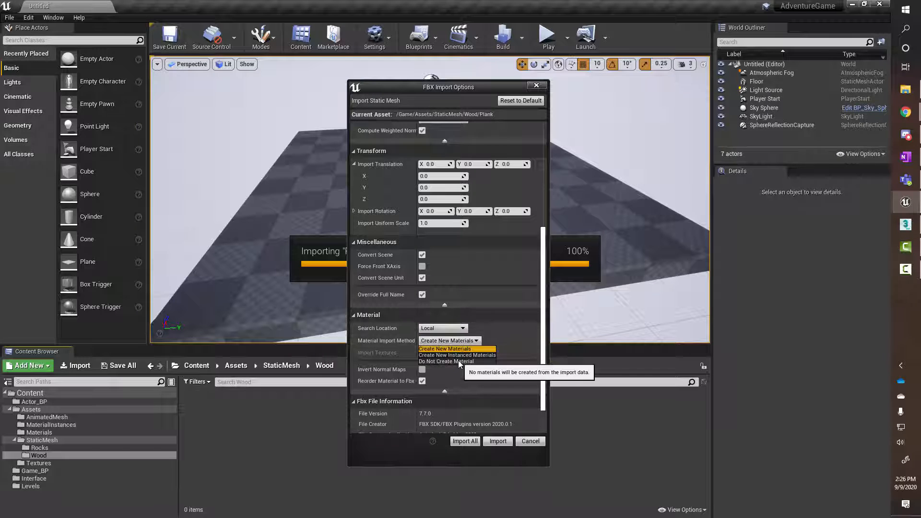
pyautogui.click(460, 361)
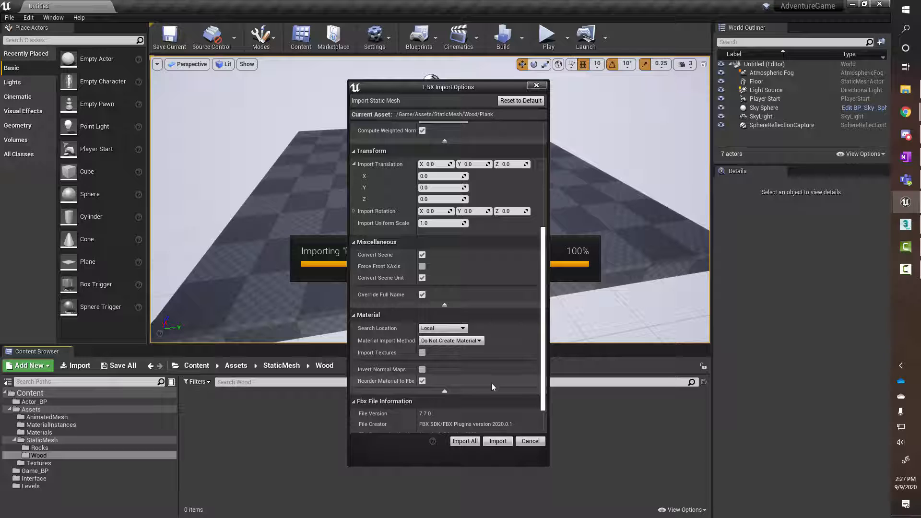
pyautogui.click(502, 441)
pyautogui.click(358, 460)
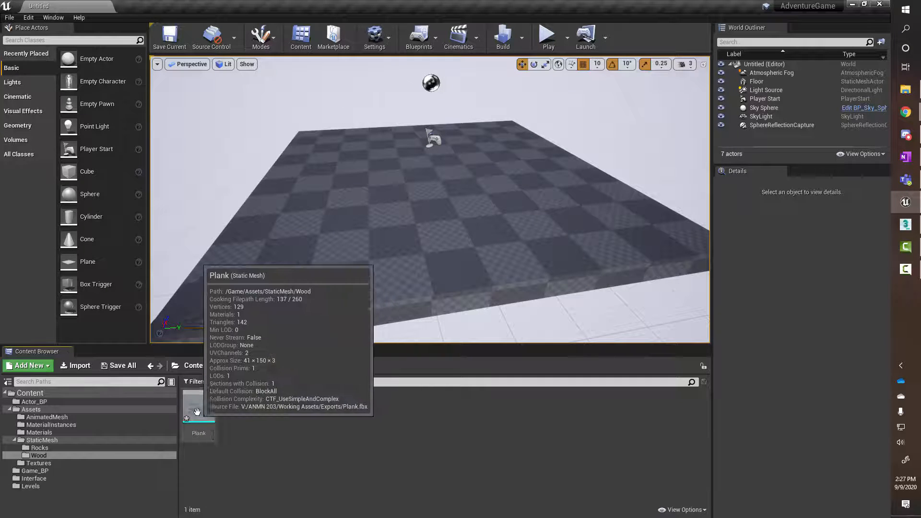
# - Place the Plank mesh in the level on the checkered floor and raise it to a Z location of 60
pyautogui.moveTo(192, 412)
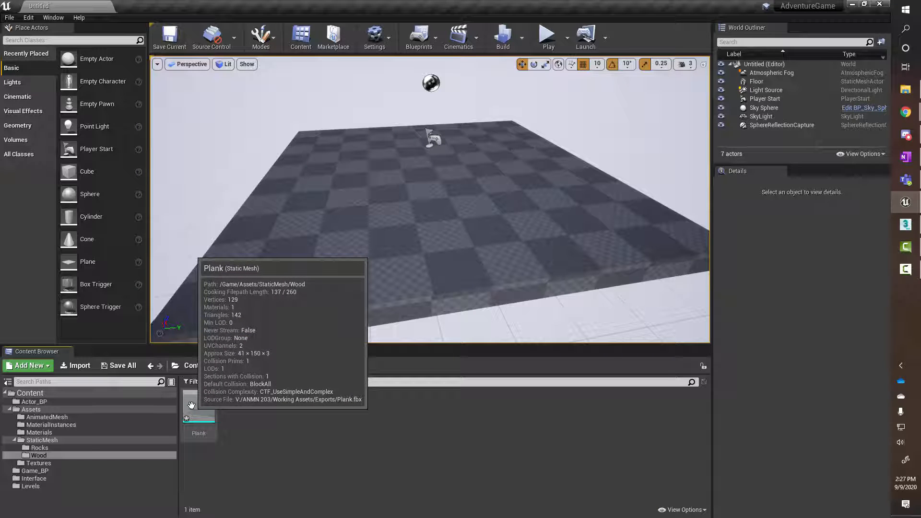
pyautogui.moveTo(191, 405); pyautogui.dragTo(442, 205)
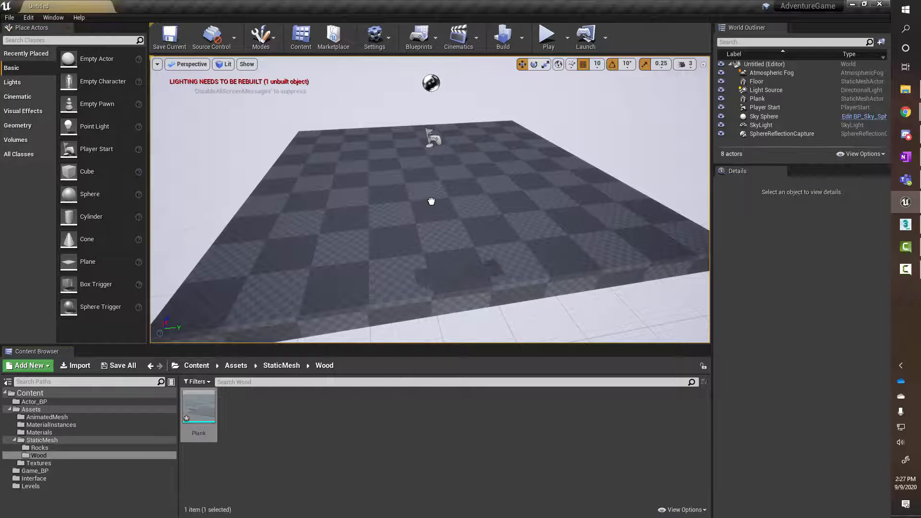
pyautogui.moveTo(402, 174); pyautogui.dragTo(401, 182)
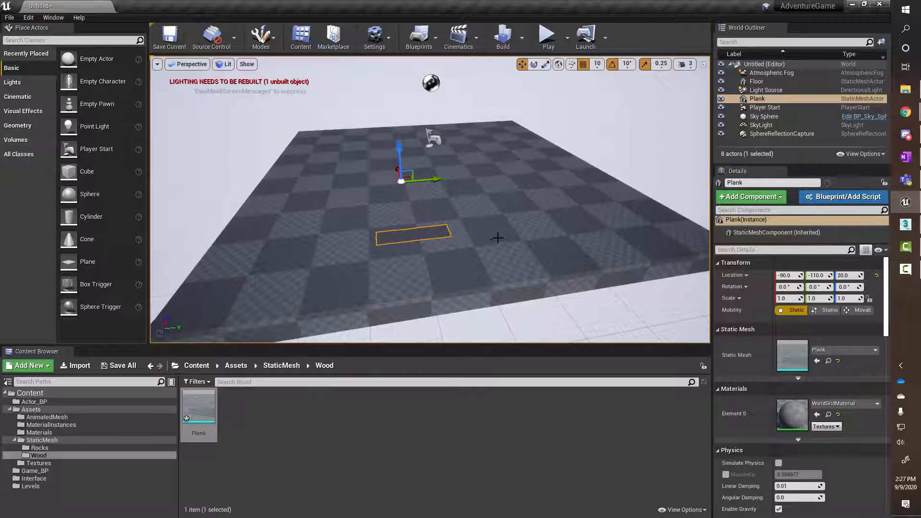
pyautogui.moveTo(497, 236); pyautogui.dragTo(480, 243, button='middle')
pyautogui.moveTo(497, 237); pyautogui.dragTo(365, 246, button='right')
pyautogui.press('w')
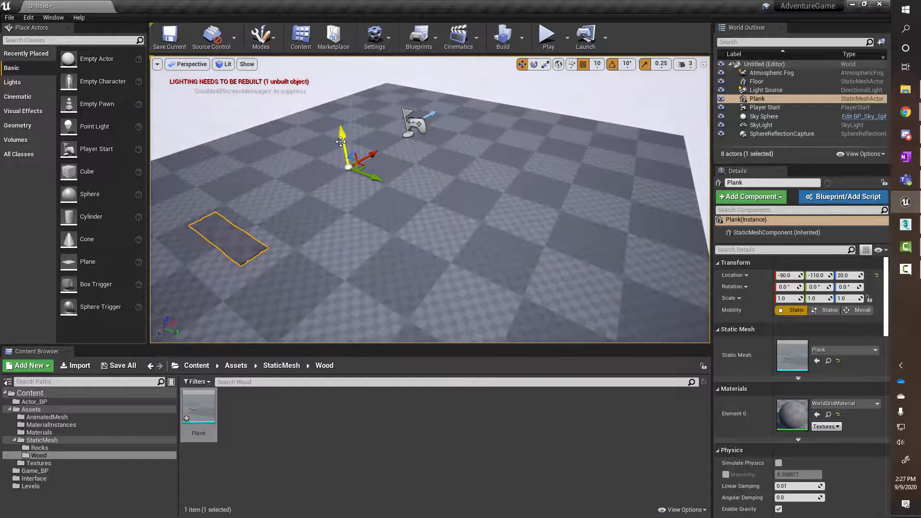
pyautogui.moveTo(339, 130); pyautogui.dragTo(339, 123)
pyautogui.moveTo(366, 232)
pyautogui.mouseDown(button='right')
pyautogui.moveTo(372, 239)
pyautogui.moveTo(359, 242)
pyautogui.mouseUp(button='right')
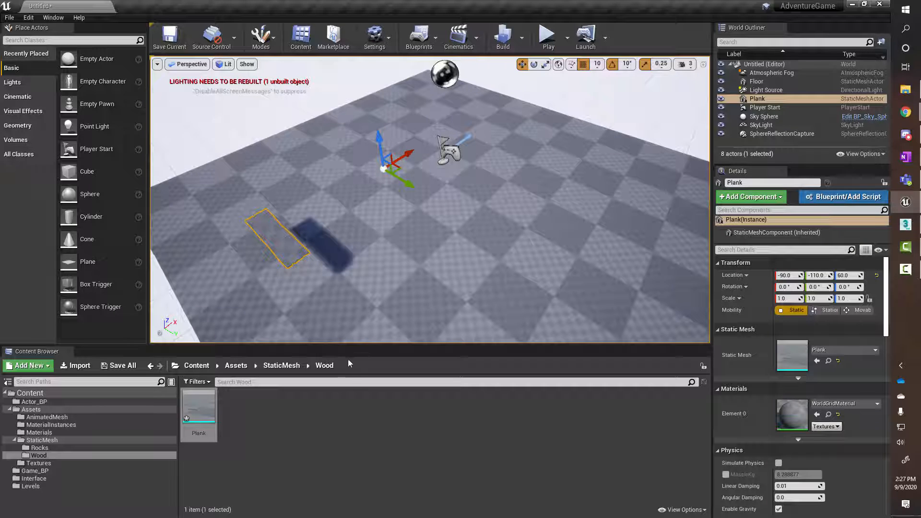
# - Delete the plank from the level and its Plank mesh asset from the Wood folder
pyautogui.press('Delete')
pyautogui.click(206, 408)
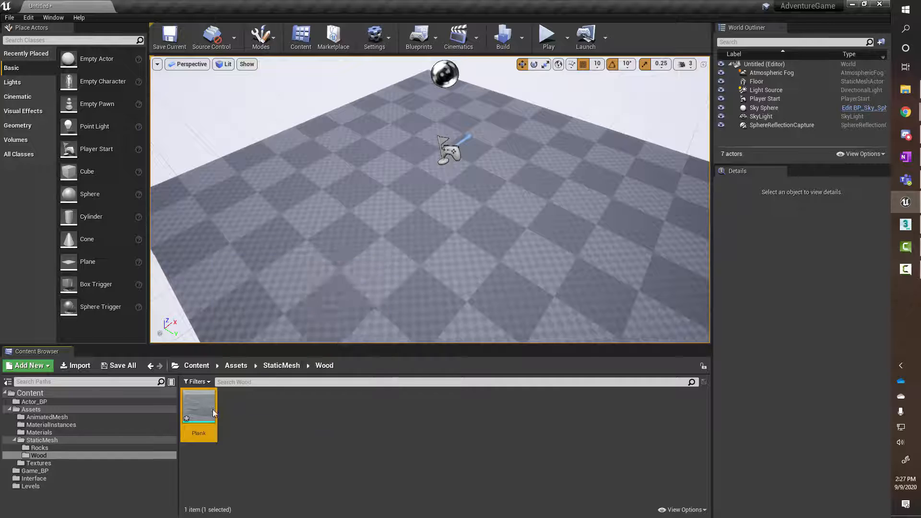
pyautogui.press('Delete')
pyautogui.click(401, 415)
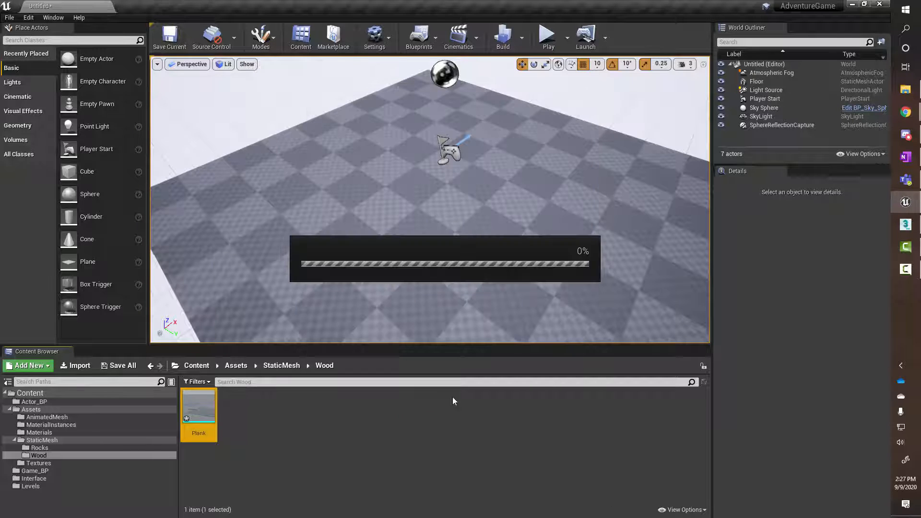
# - Switch to 3ds Max, move the Game Exporter window aside, and inspect the plank's pivot and its distance from the scene origin
pyautogui.click(905, 225)
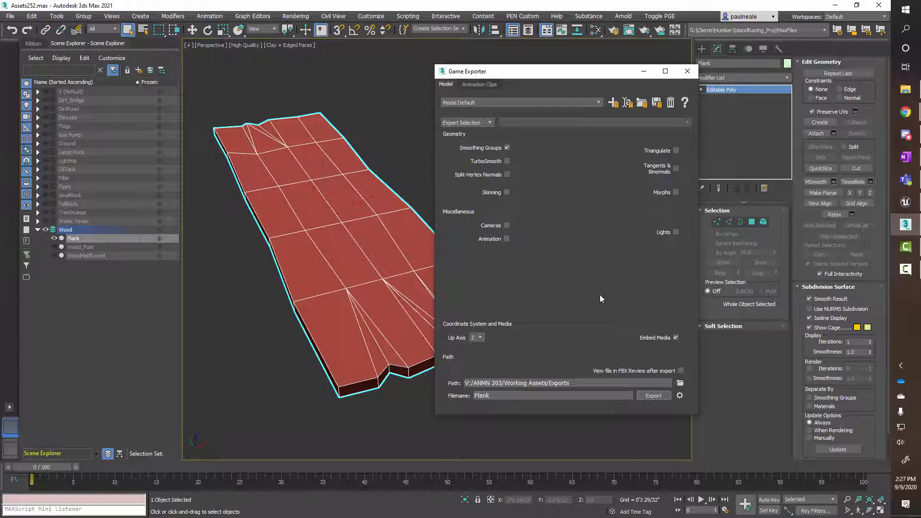
pyautogui.moveTo(597, 73); pyautogui.dragTo(920, 81)
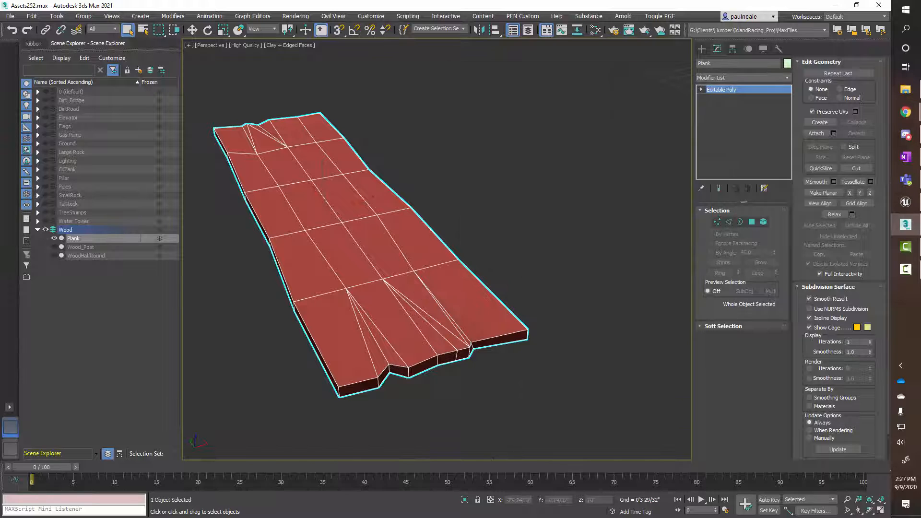
pyautogui.moveTo(495, 283); pyautogui.dragTo(397, 274, button='middle')
pyautogui.scroll(-3, 398, 275)
pyautogui.scroll(-4, 406, 282)
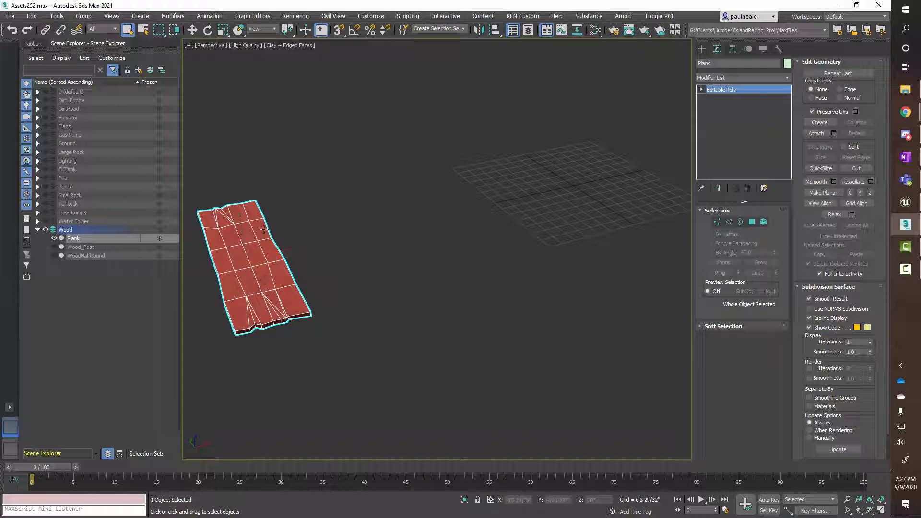
pyautogui.keyDown('alt'); pyautogui.moveTo(264, 230); pyautogui.dragTo(480, 230, button='middle'); pyautogui.keyUp('alt')
pyautogui.press('w')
pyautogui.scroll(3, 321, 261)
pyautogui.keyDown('alt'); pyautogui.moveTo(380, 260); pyautogui.dragTo(379, 254, button='middle'); pyautogui.keyUp('alt')
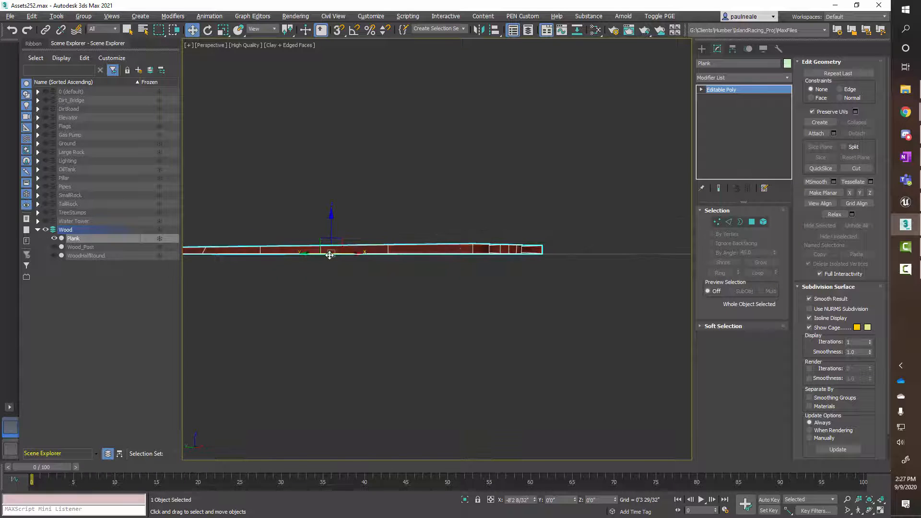
# - Center the plank's pivot to the object, affecting only the pivot, and leave pivot editing
pyautogui.click(749, 48)
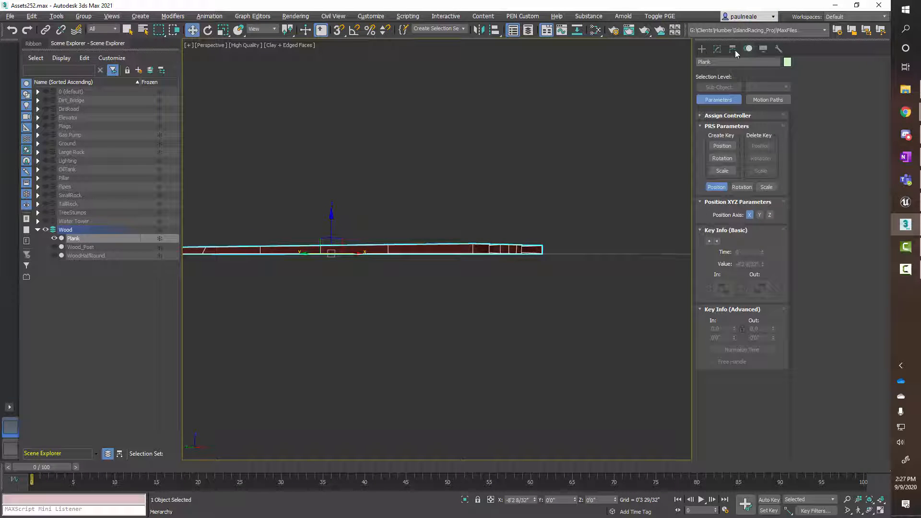
pyautogui.click(734, 50)
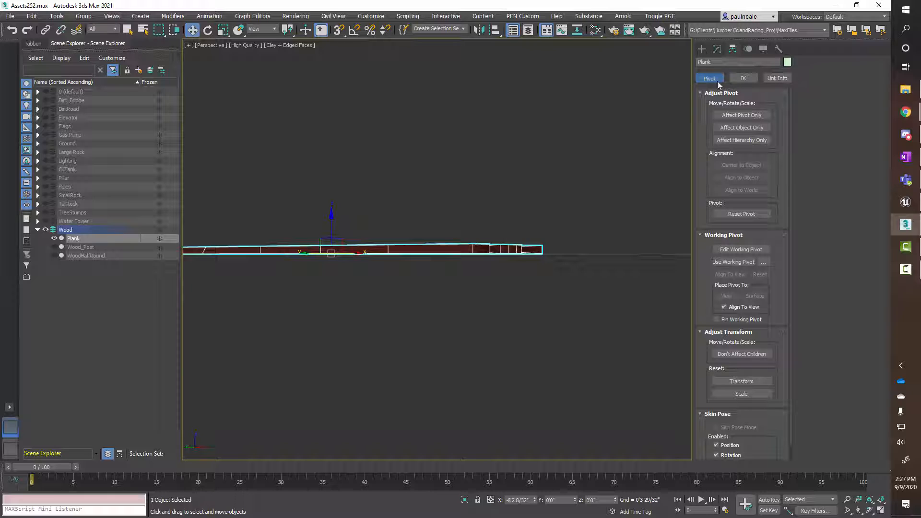
pyautogui.click(738, 117)
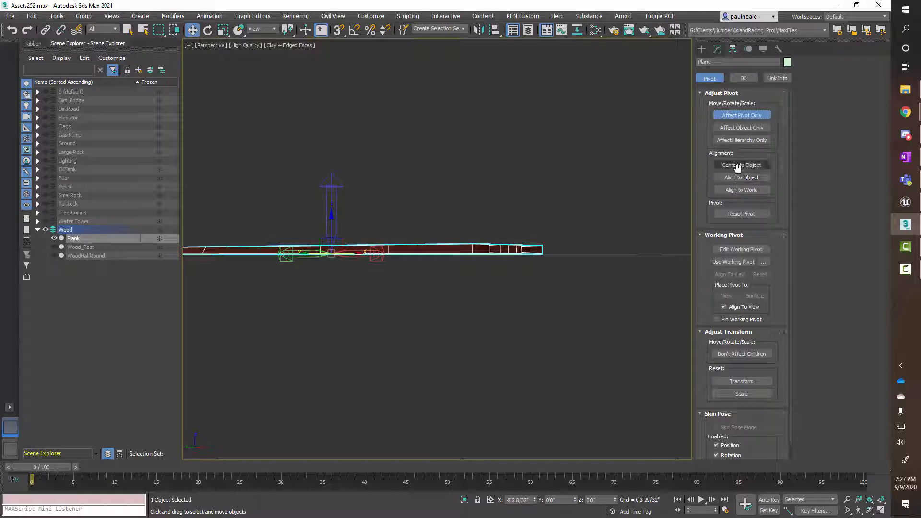
pyautogui.click(737, 166)
pyautogui.click(739, 118)
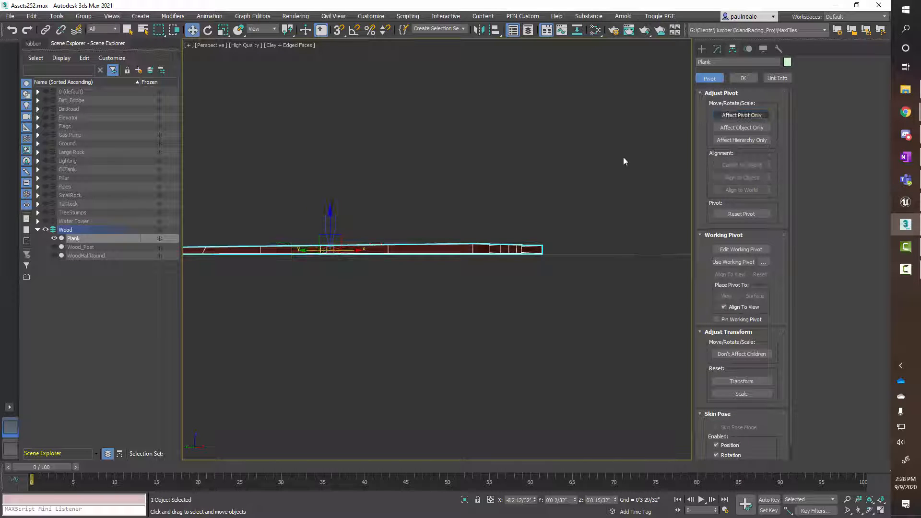
# - Move the plank to the world origin by setting its absolute X, Y and Z positions to 0
pyautogui.moveTo(426, 248)
pyautogui.keyDown('alt'); pyautogui.mouseDown(button='middle')
pyautogui.moveTo(403, 298)
pyautogui.moveTo(487, 313)
pyautogui.moveTo(425, 259)
pyautogui.mouseUp(button='middle'); pyautogui.keyUp('alt')
pyautogui.scroll(-2, 402, 298)
pyautogui.keyDown('alt'); pyautogui.moveTo(428, 206); pyautogui.dragTo(519, 203, button='middle'); pyautogui.keyUp('alt')
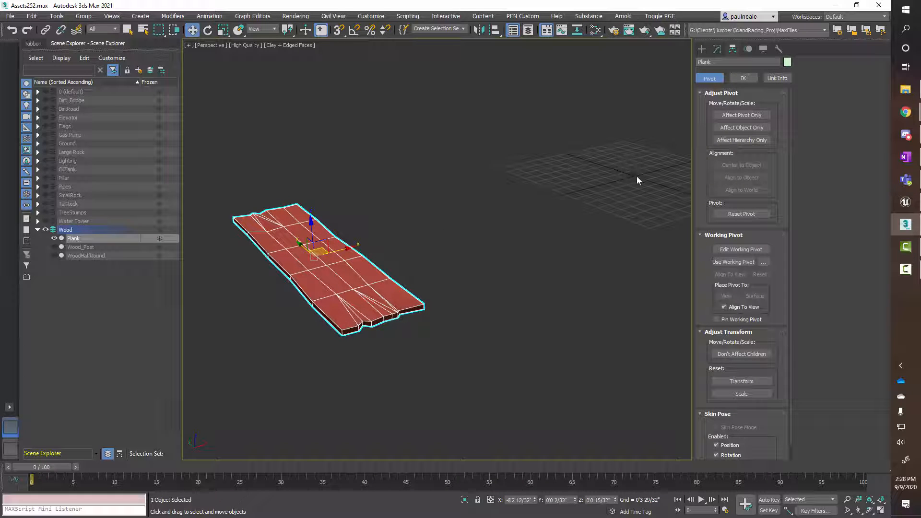
pyautogui.keyDown('alt'); pyautogui.moveTo(637, 180); pyautogui.dragTo(551, 226, button='middle'); pyautogui.keyUp('alt')
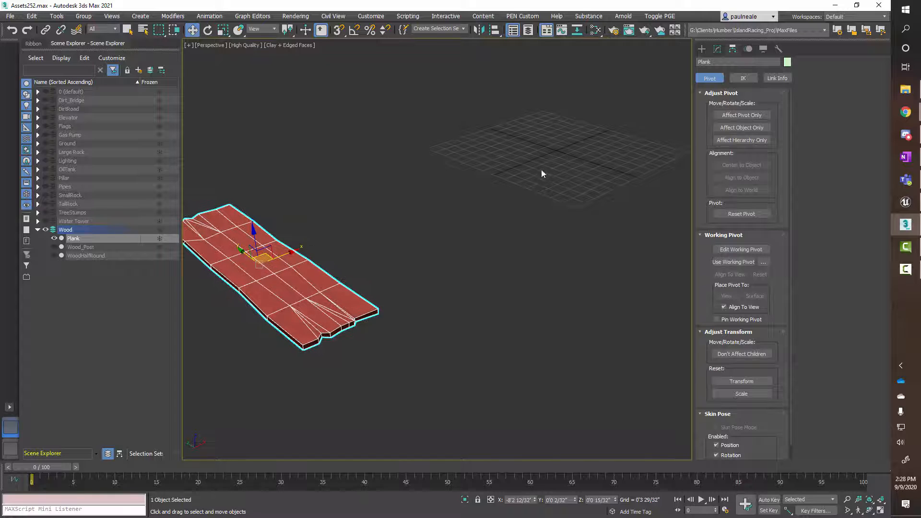
pyautogui.keyDown('alt'); pyautogui.moveTo(557, 152); pyautogui.dragTo(563, 192, button='middle'); pyautogui.keyUp('alt')
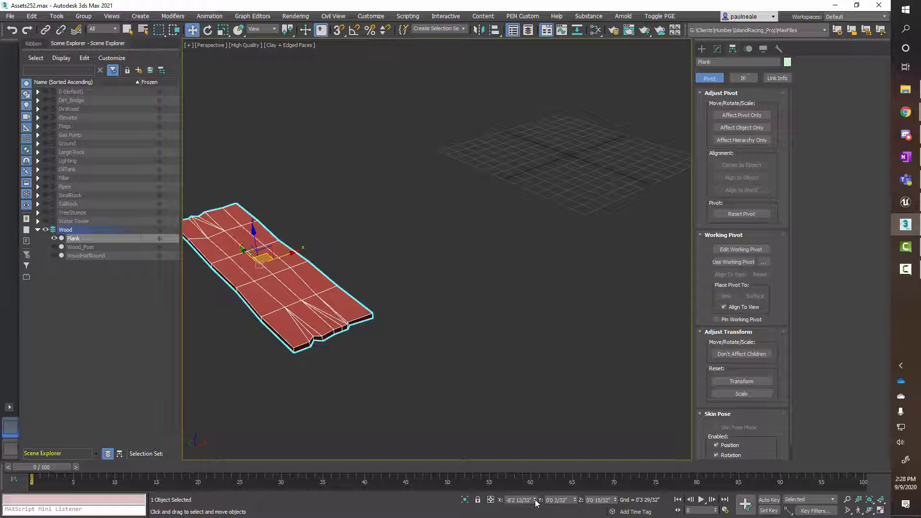
pyautogui.press('F12')
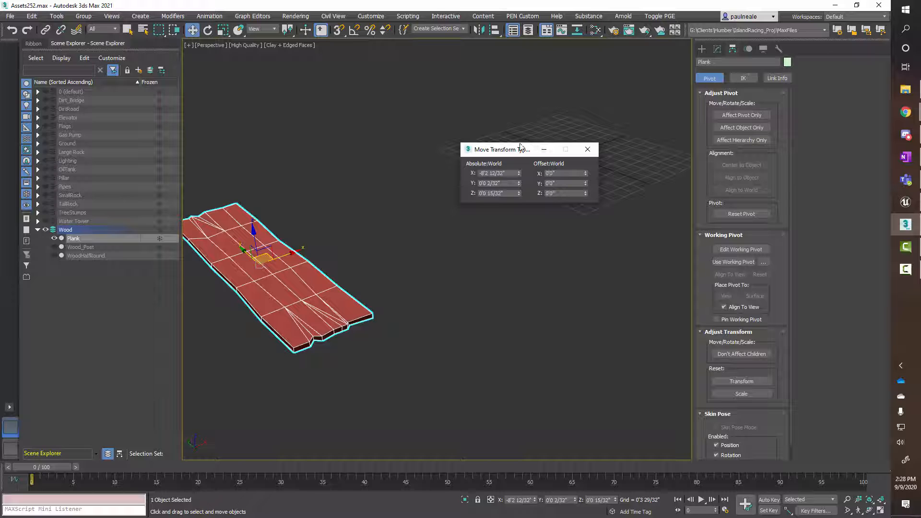
pyautogui.moveTo(512, 153); pyautogui.dragTo(501, 133)
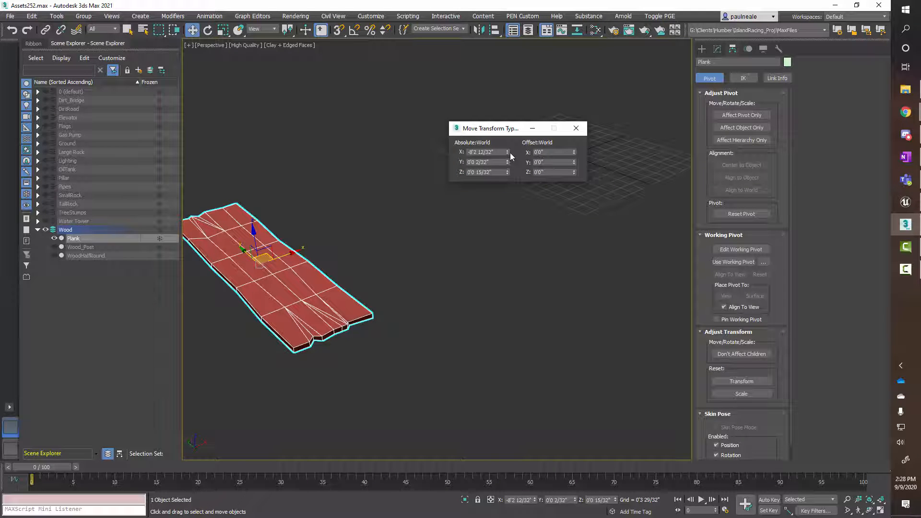
pyautogui.rightClick(508, 152)
pyautogui.rightClick(507, 163)
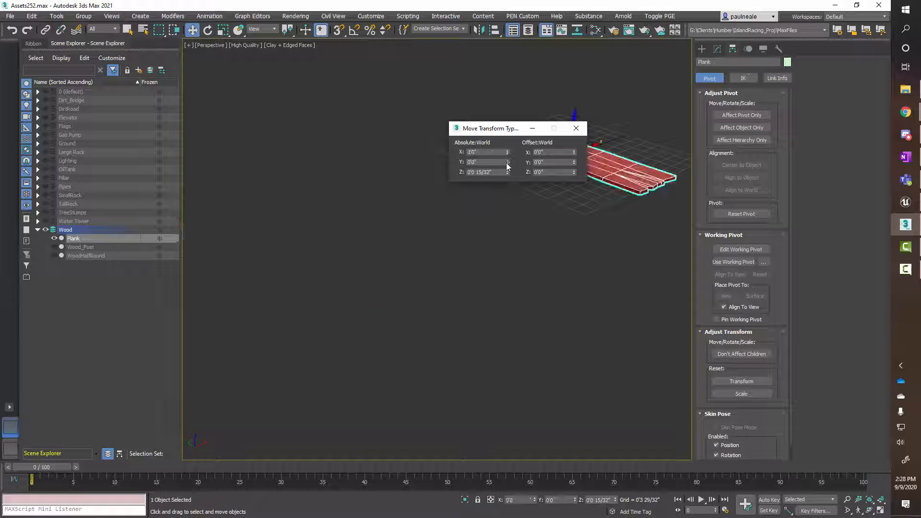
pyautogui.rightClick(507, 172)
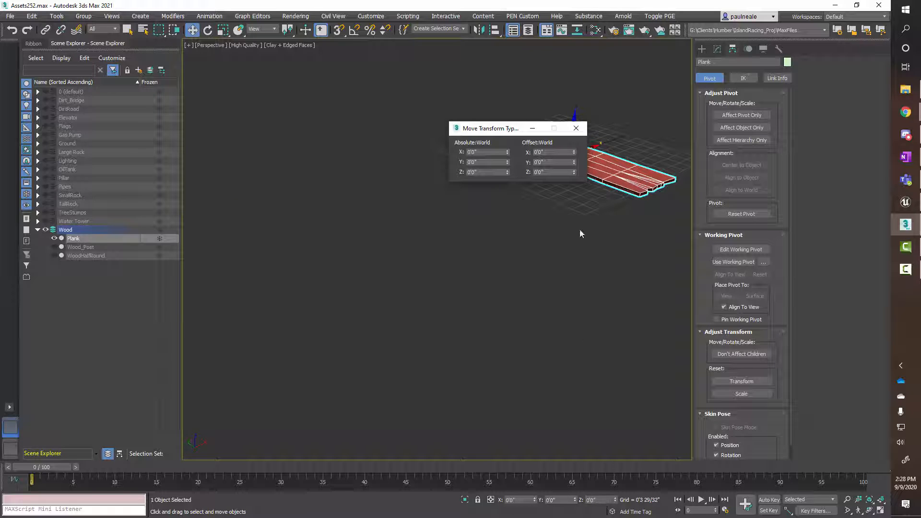
pyautogui.click(576, 128)
# - Bring back the Game Exporter window and export the selected plank as Plank, replacing the existing file
pyautogui.keyDown('alt'); pyautogui.moveTo(593, 218); pyautogui.dragTo(552, 241, button='middle'); pyautogui.keyUp('alt')
pyautogui.moveTo(594, 195); pyautogui.dragTo(499, 164, button='middle')
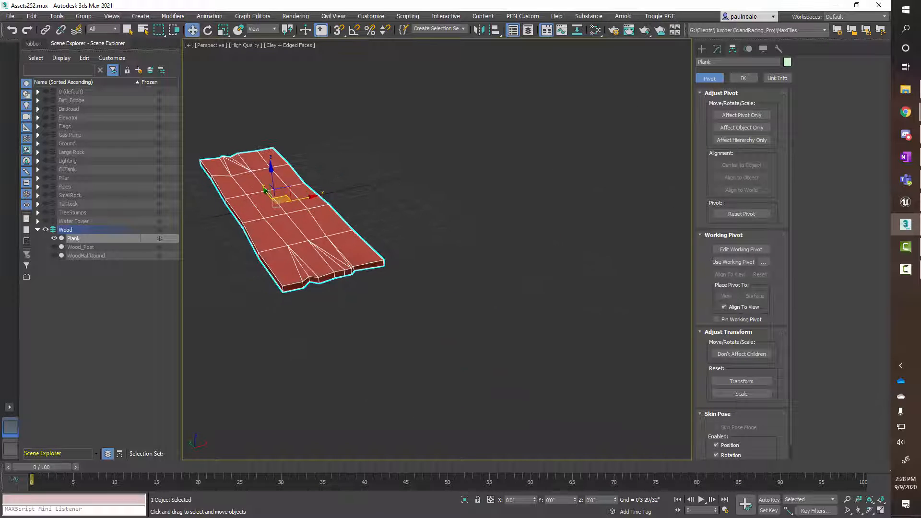
pyautogui.moveTo(920, 51); pyautogui.dragTo(559, 70)
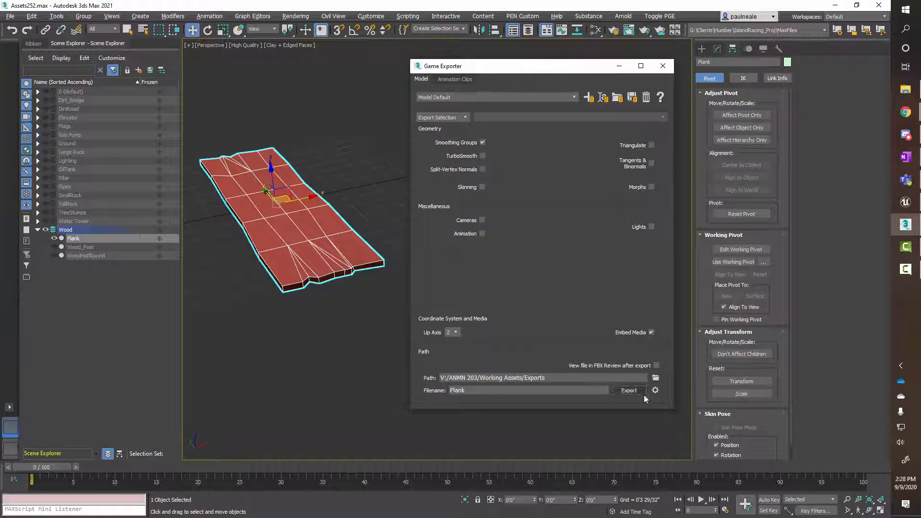
pyautogui.click(630, 390)
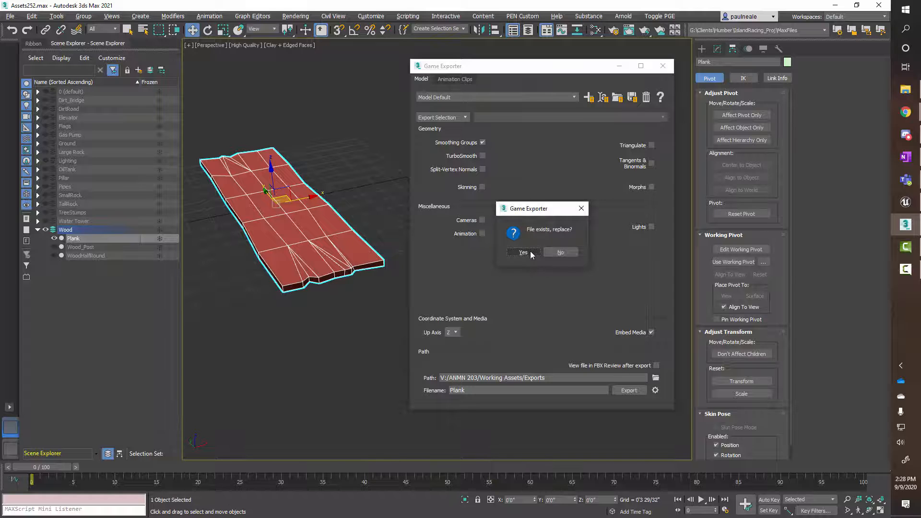
pyautogui.click(523, 252)
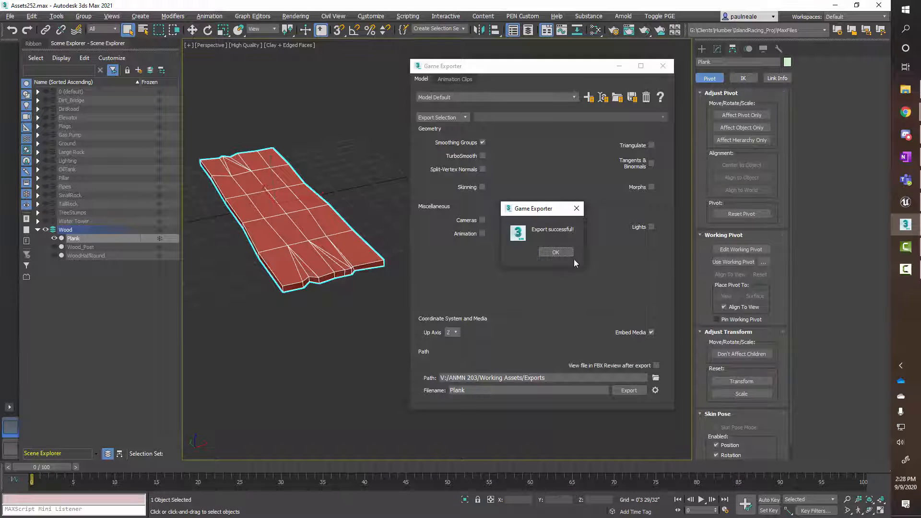
pyautogui.click(573, 255)
# - Switch to Unreal Editor and import the newly exported Plank.fbx into the Wood folder
pyautogui.click(906, 202)
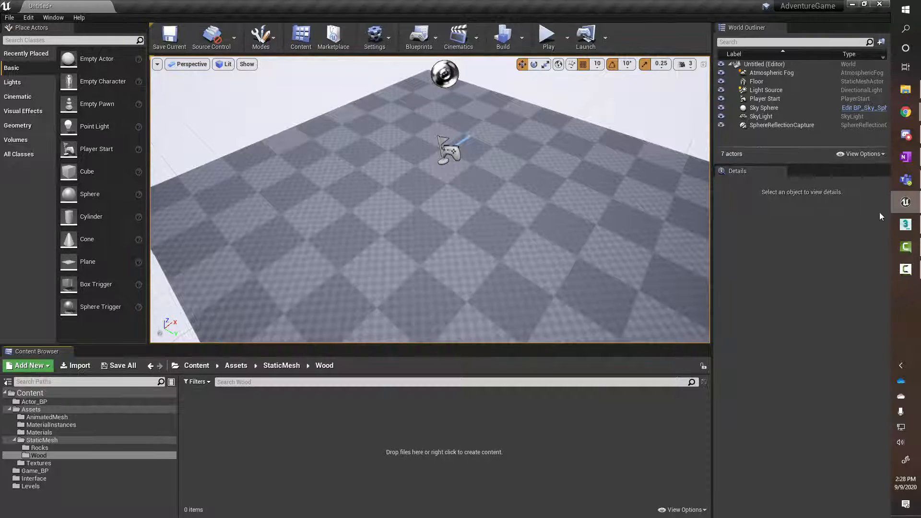
pyautogui.moveTo(338, 316); pyautogui.dragTo(337, 308, button='middle')
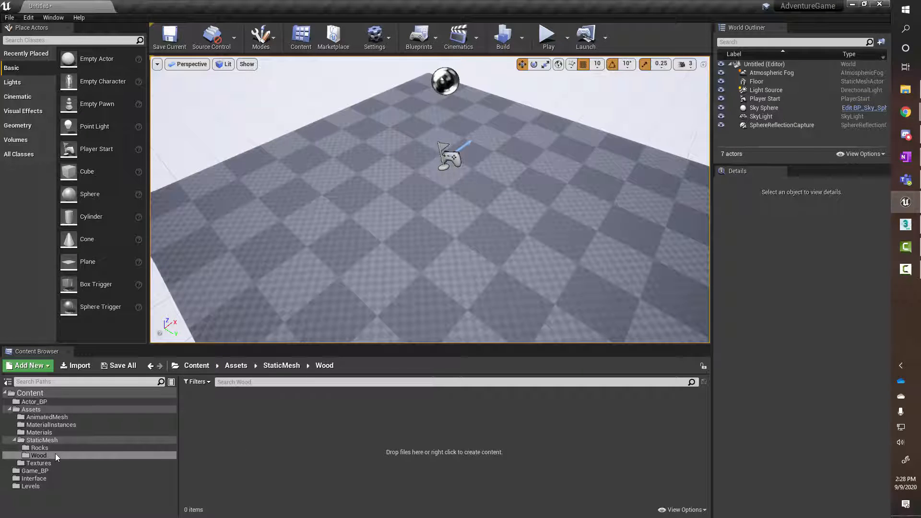
pyautogui.rightClick(255, 441)
pyautogui.click(303, 186)
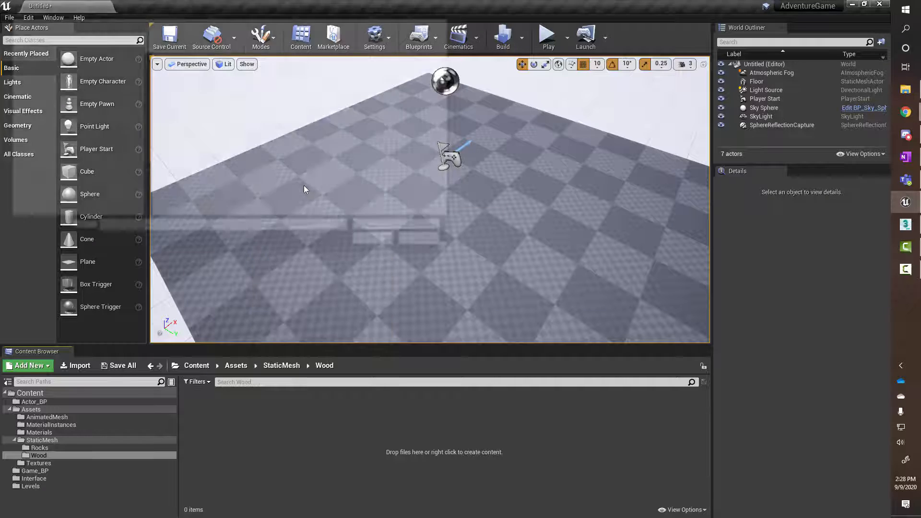
pyautogui.doubleClick(174, 68)
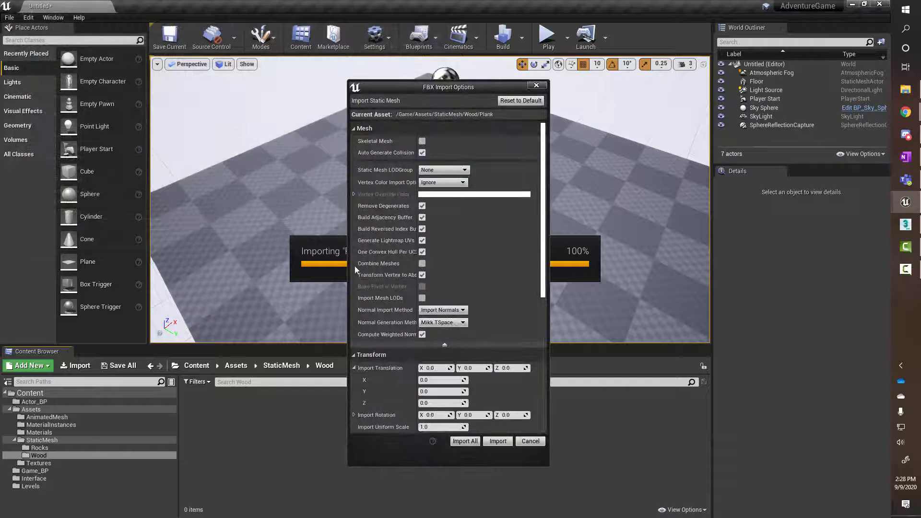
pyautogui.click(497, 442)
# - Place the Plank mesh on the checkered floor and raise it to a Z location of 70
pyautogui.moveTo(211, 412); pyautogui.dragTo(345, 259)
pyautogui.moveTo(387, 269); pyautogui.dragTo(387, 257, button='right')
pyautogui.moveTo(451, 266); pyautogui.dragTo(451, 266, button='right')
pyautogui.moveTo(372, 143); pyautogui.dragTo(370, 124)
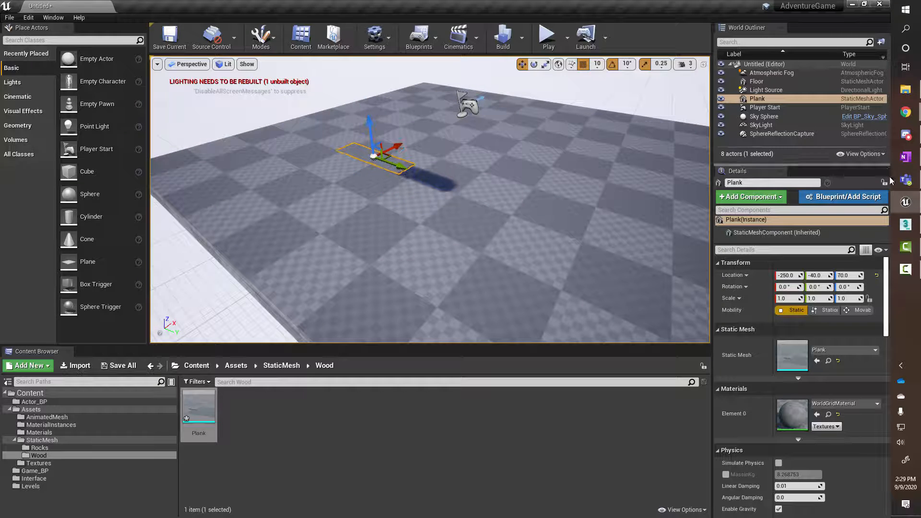
# - Switch to 3ds Max and move the plank off the origin along X to about -1'4 16/32"
pyautogui.click(905, 225)
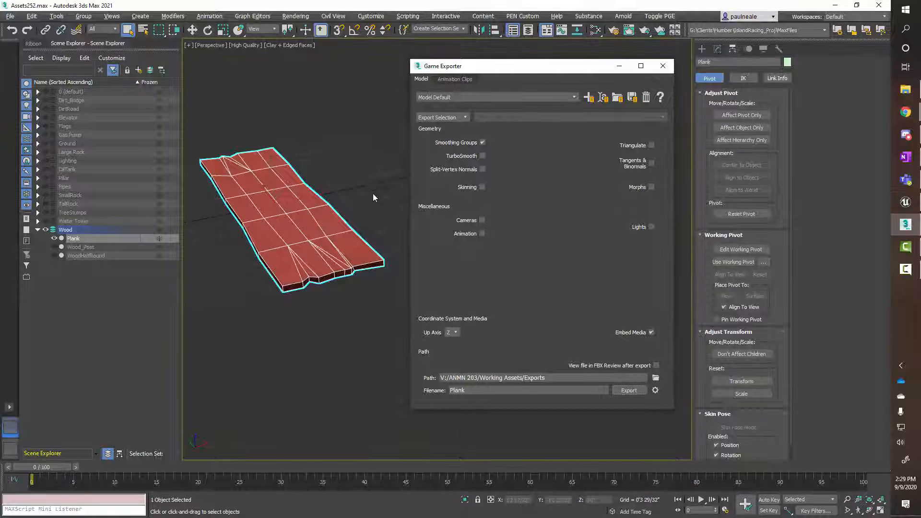
pyautogui.rightClick(336, 192)
pyautogui.click(364, 199)
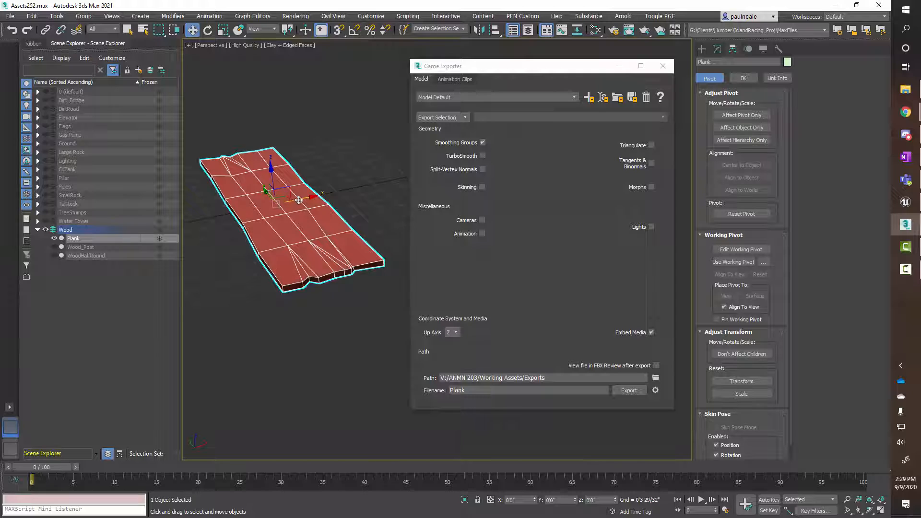
pyautogui.moveTo(298, 199); pyautogui.dragTo(206, 217)
pyautogui.moveTo(335, 241); pyautogui.dragTo(447, 226, button='middle')
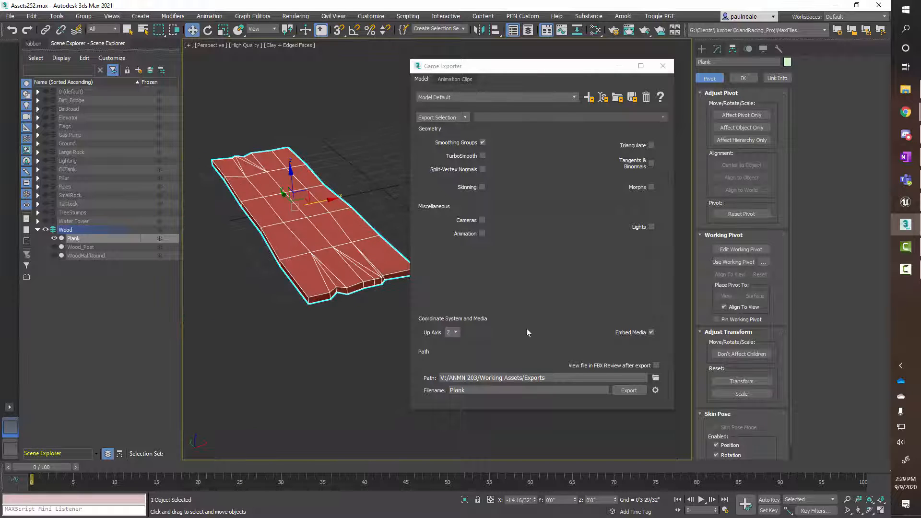
# - Export the offset plank with the Game Exporter, replacing the existing Plank file
pyautogui.click(628, 391)
pyautogui.click(551, 253)
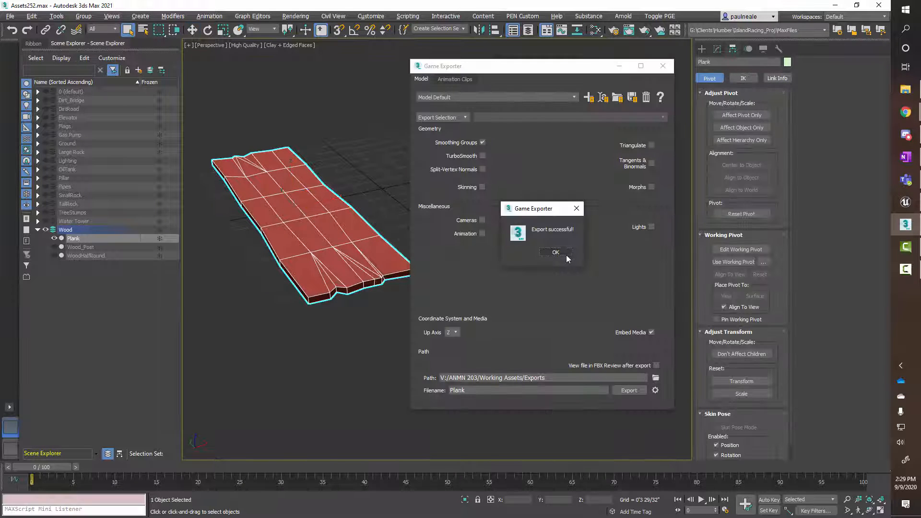
pyautogui.click(563, 252)
# - Switch to Unreal Editor, reimport the Plank mesh in the Wood folder, and inspect its pivot position in the level
pyautogui.click(903, 200)
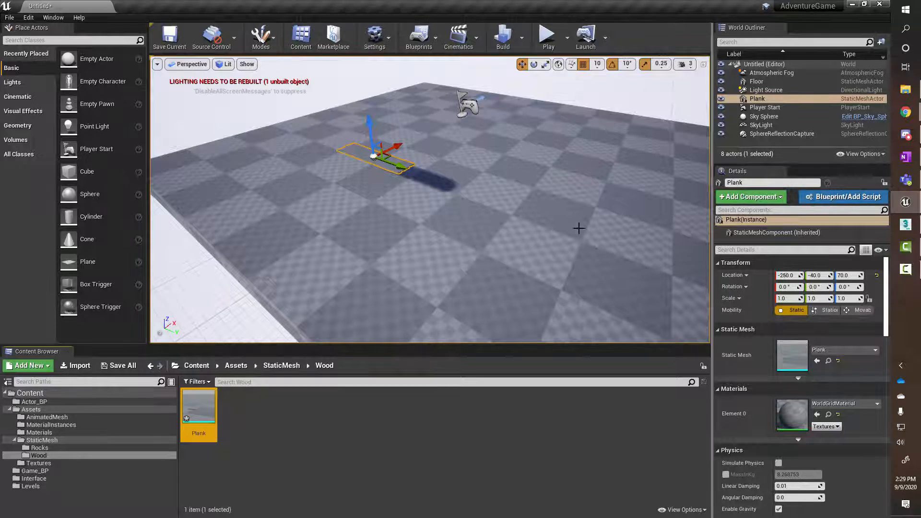
pyautogui.rightClick(198, 408)
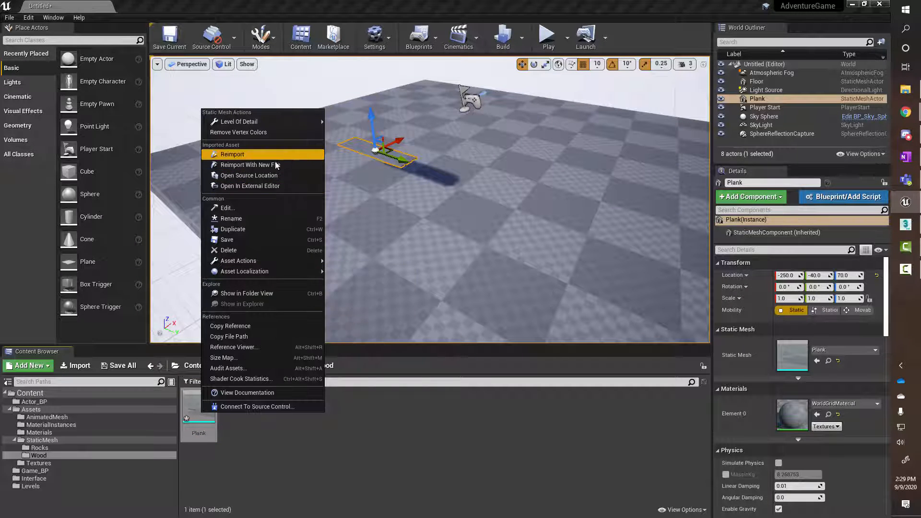
pyautogui.click(261, 154)
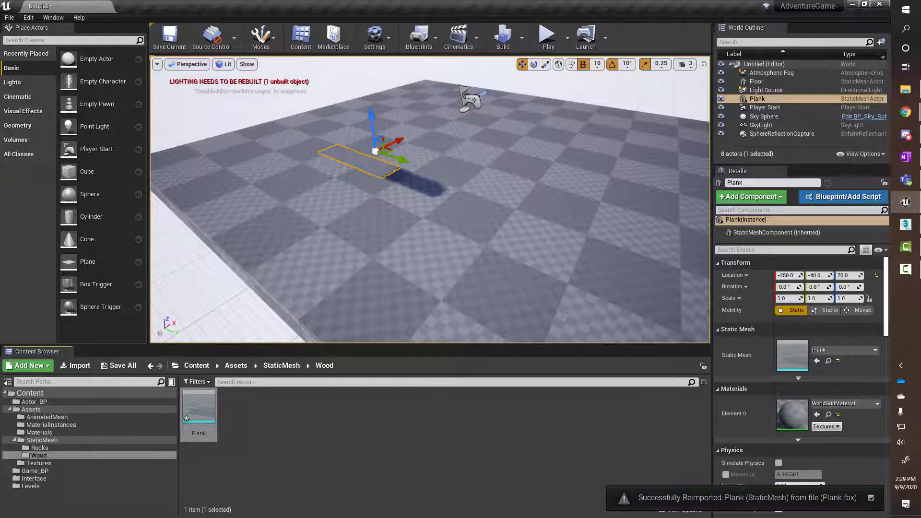
pyautogui.moveTo(393, 211); pyautogui.dragTo(384, 228, button='right')
pyautogui.moveTo(427, 148); pyautogui.dragTo(430, 150, button='right')
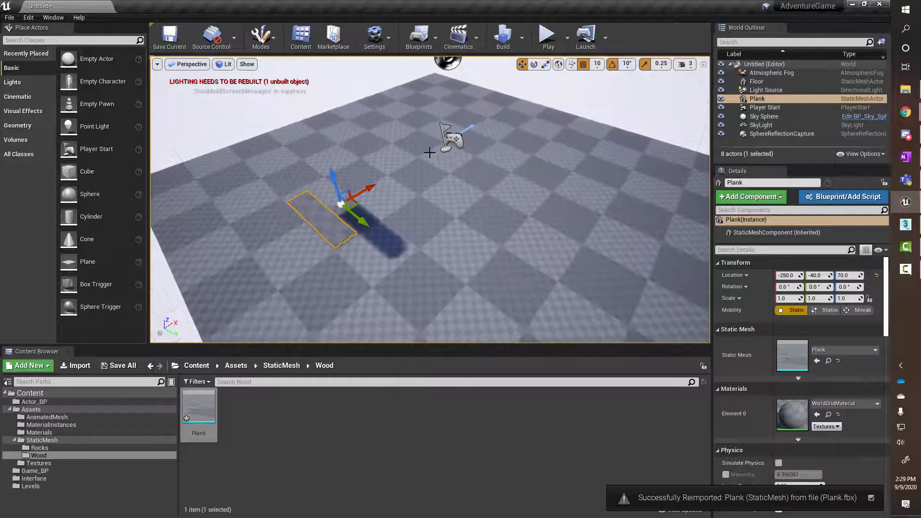
pyautogui.moveTo(412, 220); pyautogui.dragTo(411, 219, button='right')
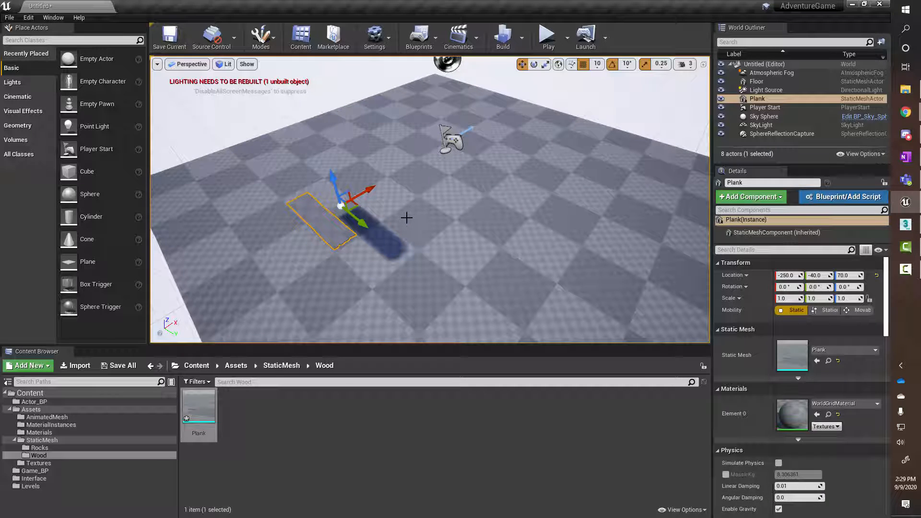
pyautogui.press('w')
pyautogui.moveTo(310, 256); pyautogui.dragTo(282, 239, button='right')
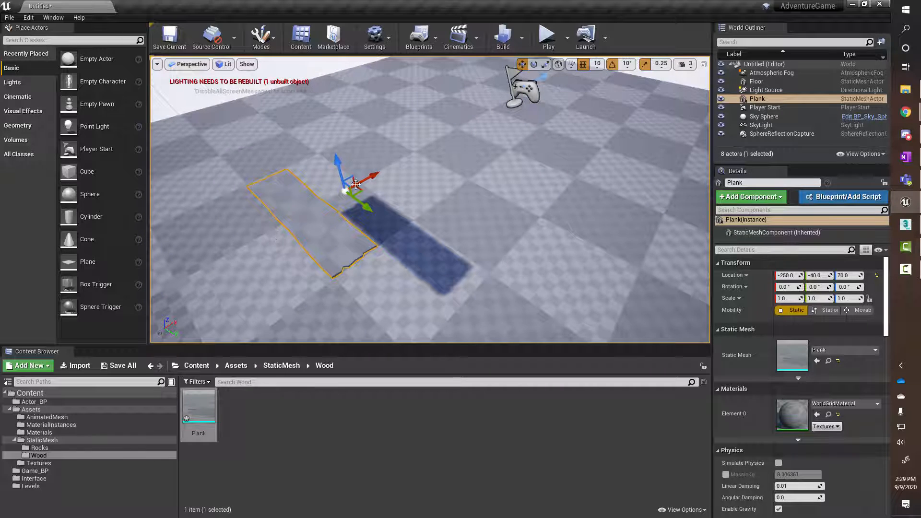
pyautogui.scroll(-10, 801, 383)
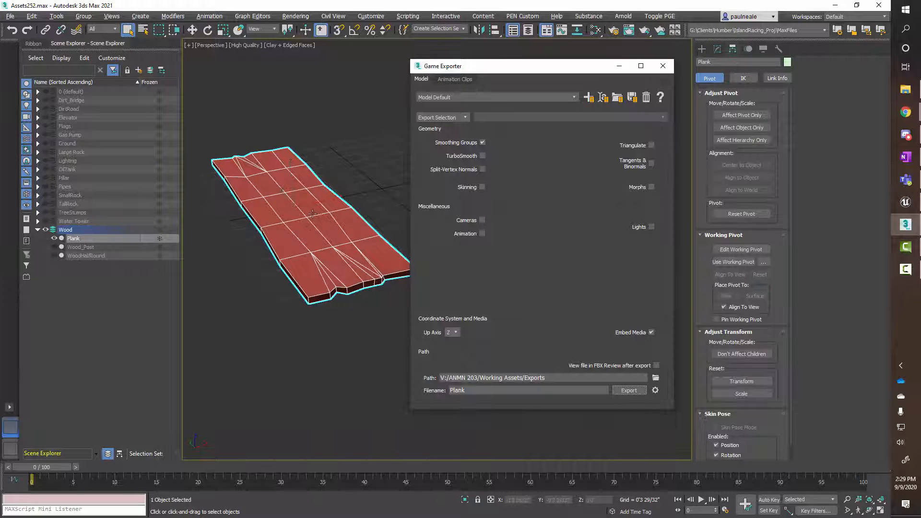
# - In 3ds Max, return the plank to X 0 at the origin and export it again, replacing the existing Plank file
pyautogui.moveTo(313, 214); pyautogui.dragTo(307, 238, button='middle')
pyautogui.moveTo(338, 325); pyautogui.dragTo(335, 324, button='middle')
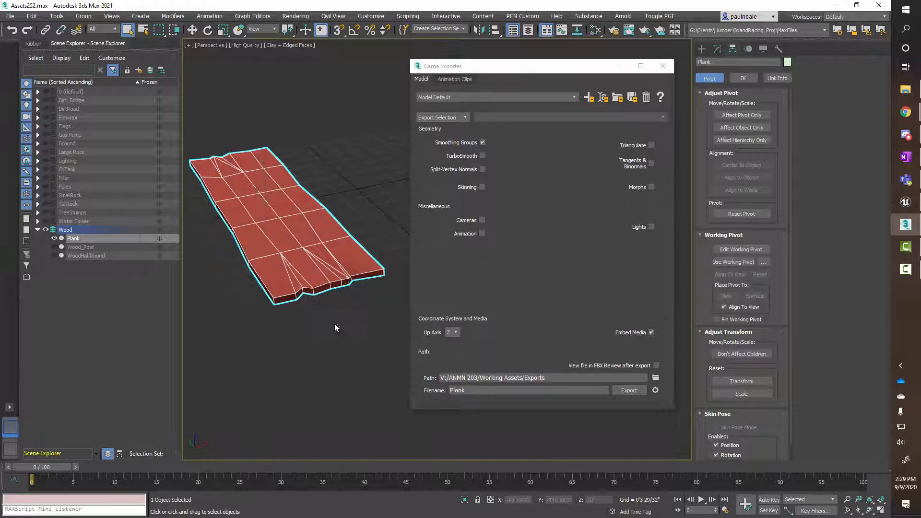
pyautogui.press('w')
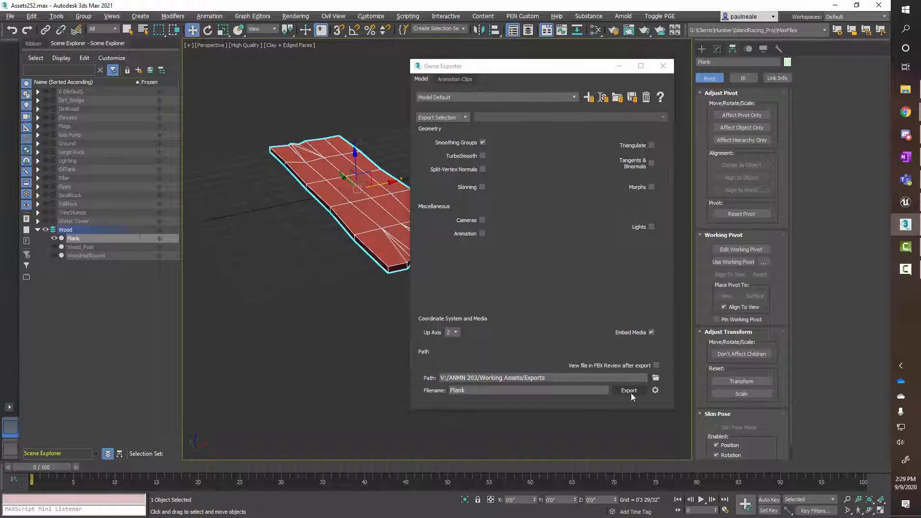
pyautogui.click(631, 393)
pyautogui.click(543, 252)
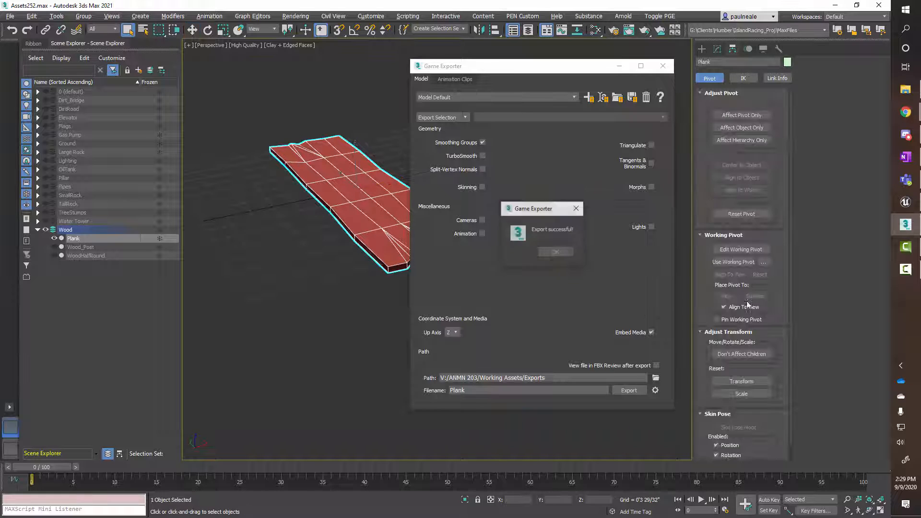
pyautogui.click(553, 253)
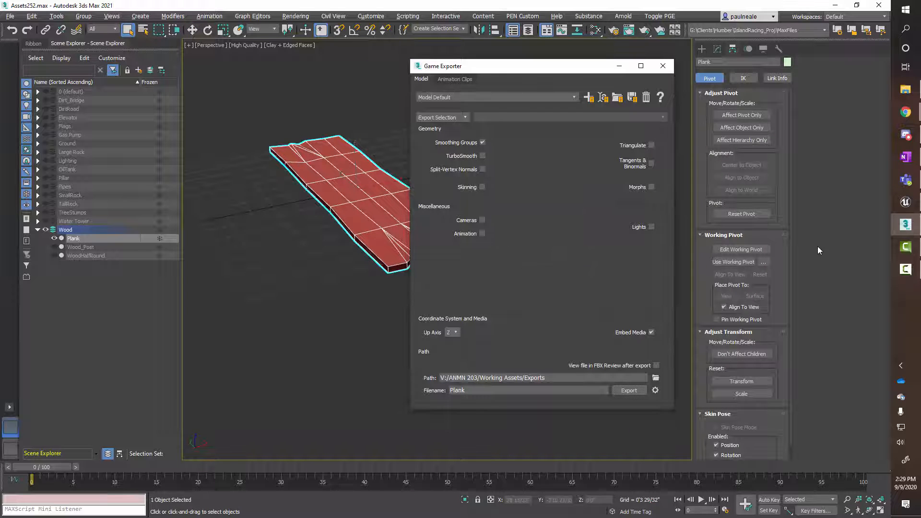
# - Switch to Unreal Editor and reimport the Plank mesh in the Wood folder to update the plank in the level
pyautogui.click(905, 202)
pyautogui.rightClick(207, 393)
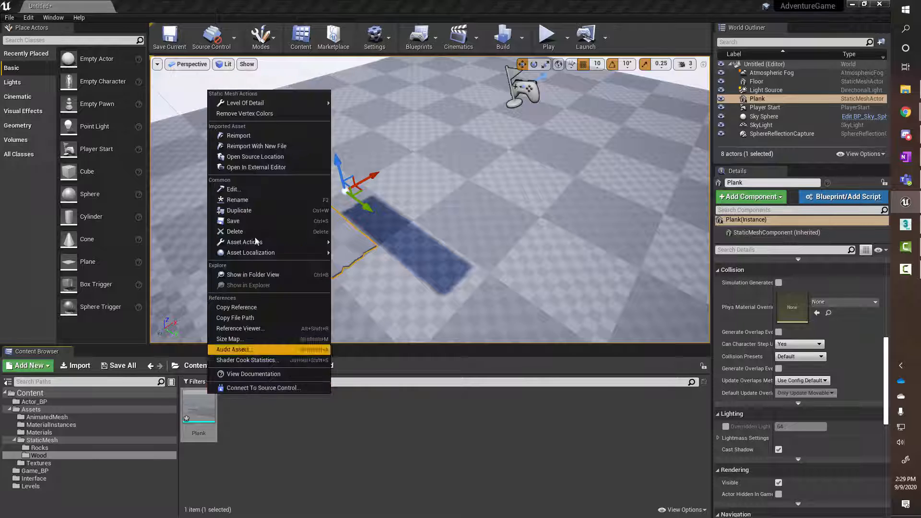
pyautogui.click(253, 137)
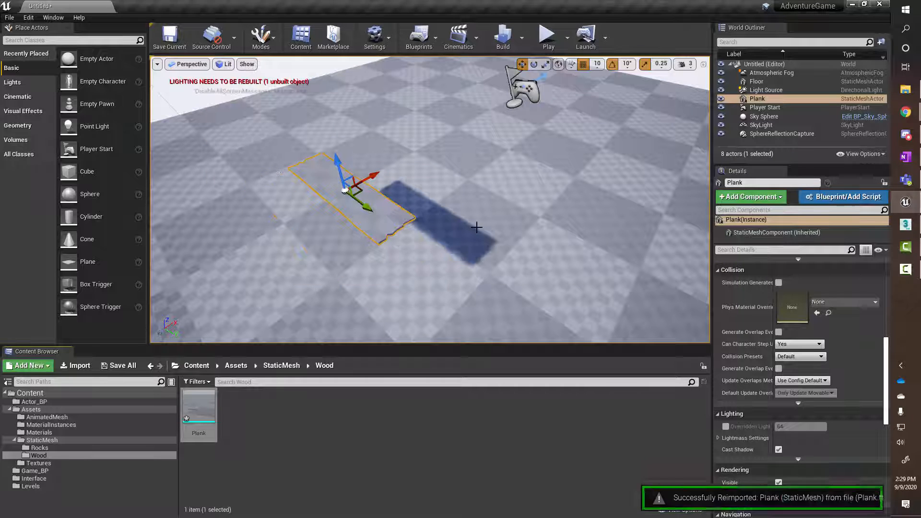
pyautogui.moveTo(499, 223)
pyautogui.mouseDown(button='right')
pyautogui.moveTo(484, 216)
pyautogui.moveTo(499, 228)
pyautogui.mouseUp(button='right')
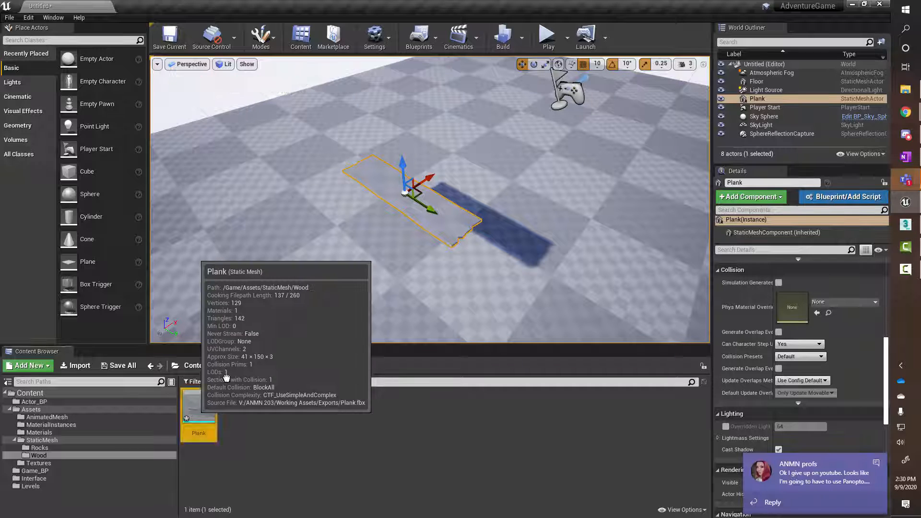
# - Place a second Plank from the Wood folder in the level and duplicate the original plank along its X axis
pyautogui.moveTo(199, 408); pyautogui.dragTo(355, 214)
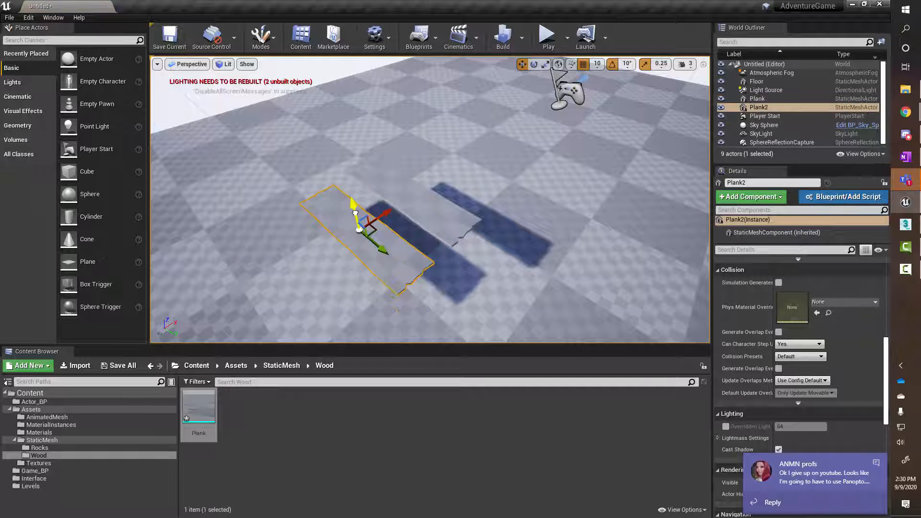
pyautogui.click(411, 200)
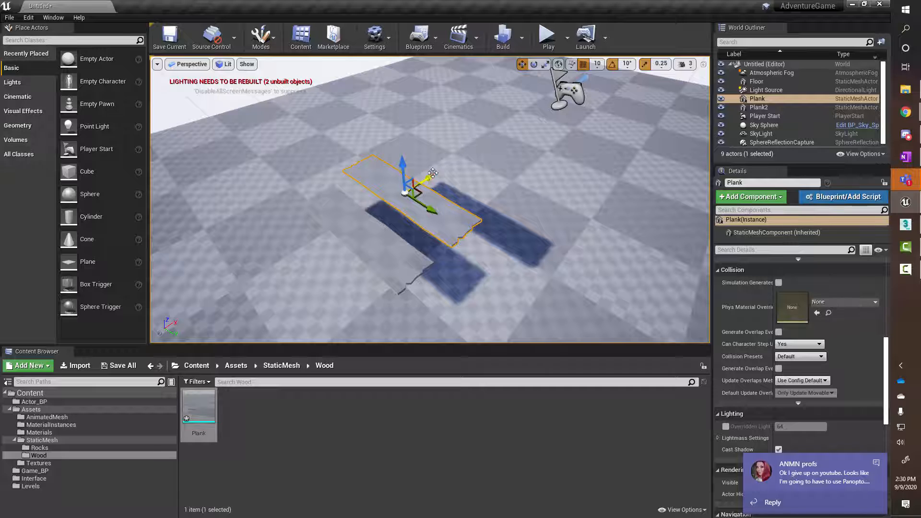
pyautogui.keyDown('alt'); pyautogui.moveTo(427, 181); pyautogui.dragTo(454, 160); pyautogui.keyUp('alt')
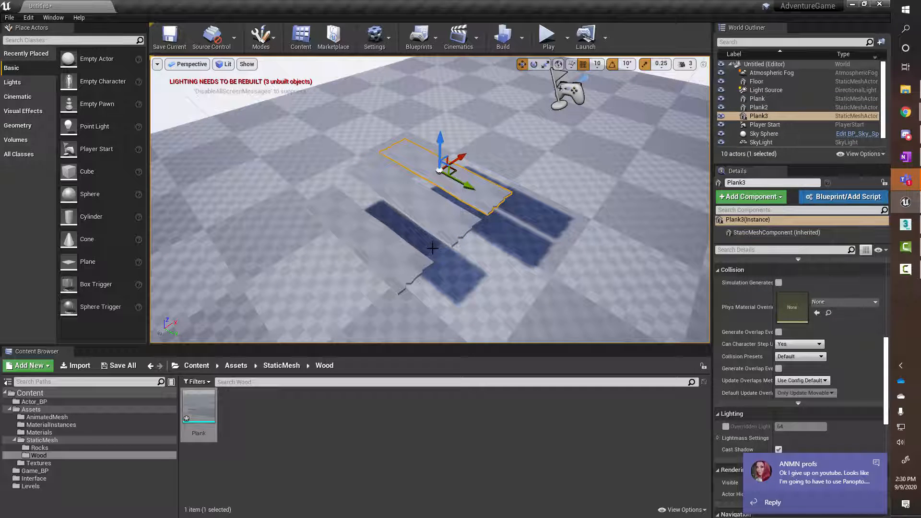
# - Reimport the Plank mesh again with several copies placed, and inspect the three planks in the level
pyautogui.rightClick(196, 410)
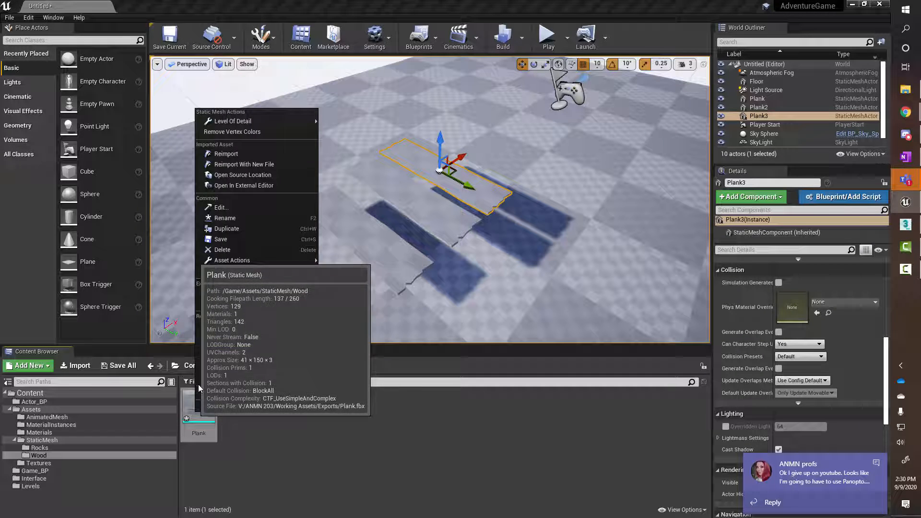
pyautogui.click(226, 153)
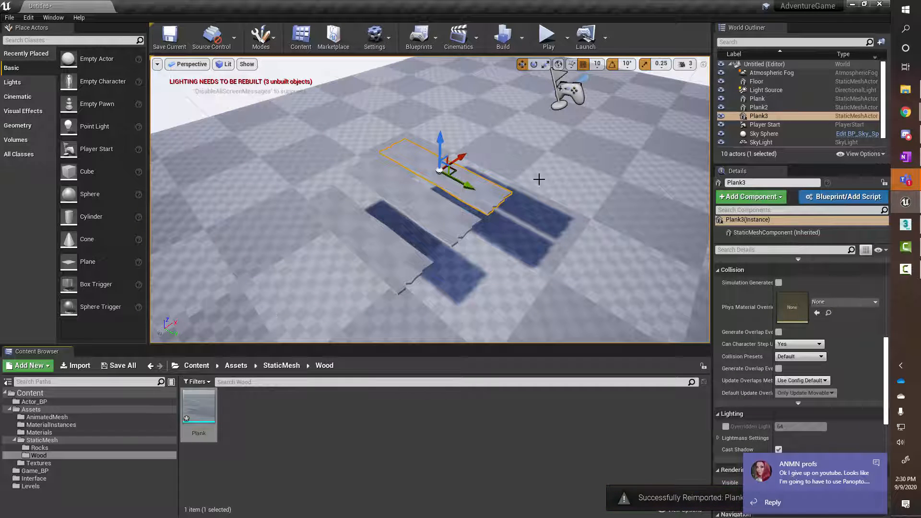
pyautogui.click(881, 463)
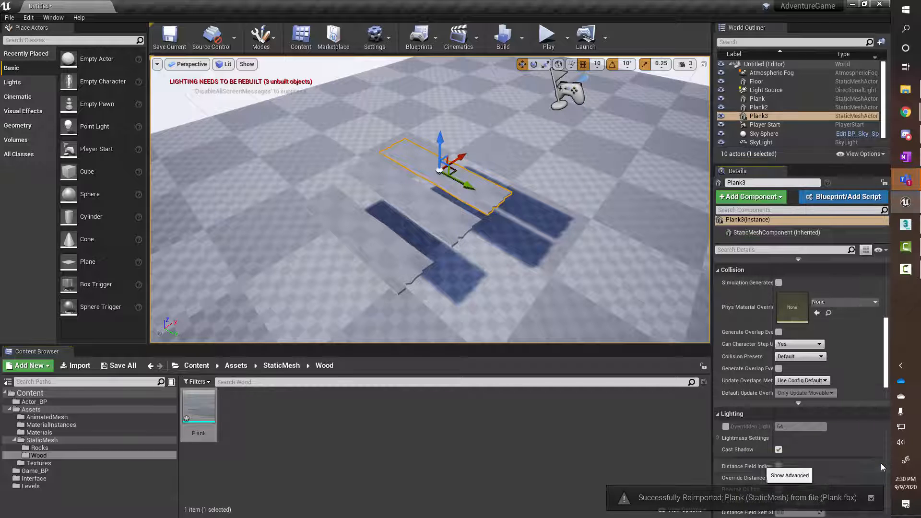
pyautogui.moveTo(452, 220); pyautogui.dragTo(414, 216, button='middle')
pyautogui.moveTo(414, 216)
pyautogui.mouseDown(button='right')
pyautogui.moveTo(419, 266)
pyautogui.moveTo(418, 202)
pyautogui.mouseUp(button='right')
pyautogui.moveTo(458, 273); pyautogui.dragTo(459, 283, button='middle')
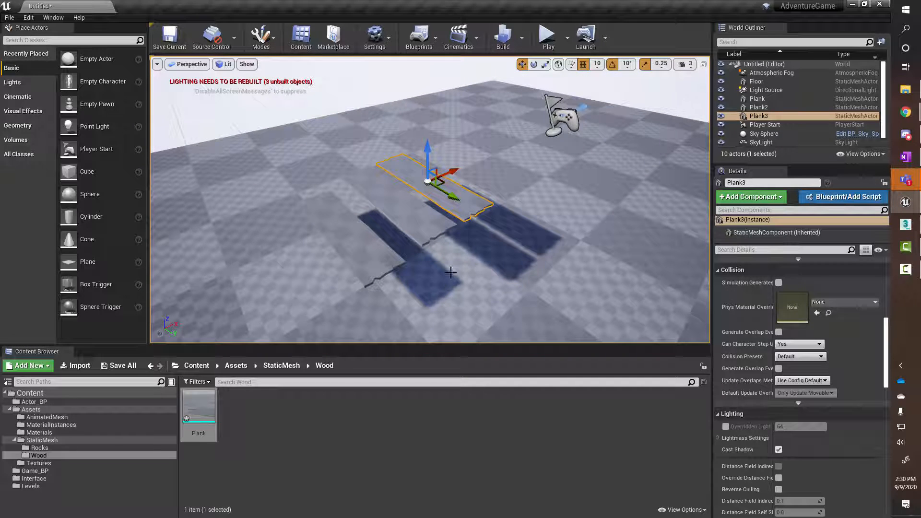
pyautogui.moveTo(451, 272); pyautogui.dragTo(432, 279, button='middle')
pyautogui.moveTo(463, 233)
pyautogui.mouseDown(button='middle')
pyautogui.moveTo(445, 207)
pyautogui.moveTo(473, 244)
pyautogui.mouseUp(button='middle')
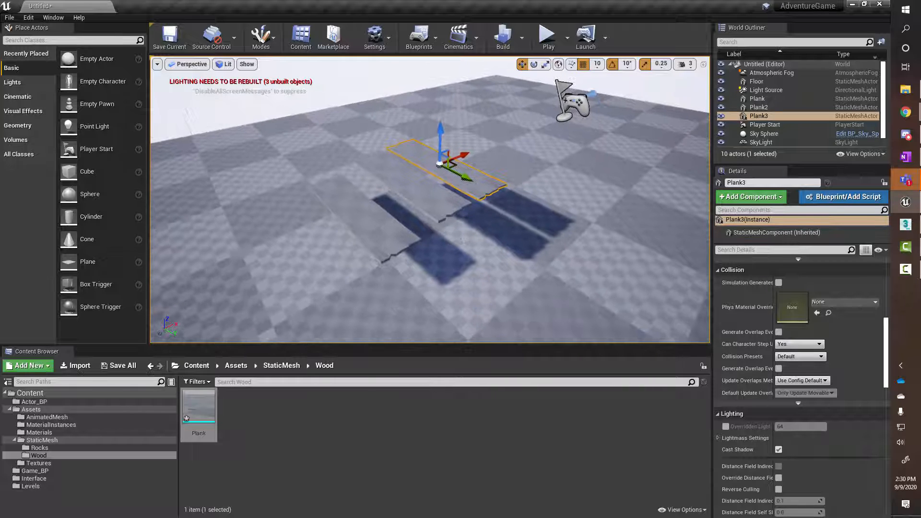
# - Find the "invert" options in Editor Preferences, enable Invert Middle Mouse Pan, and test panning in the viewport
pyautogui.click(27, 18)
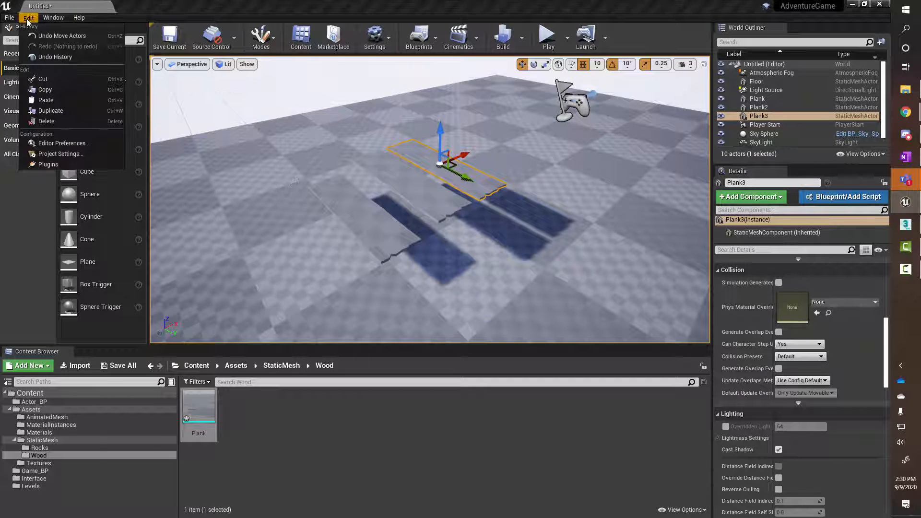
pyautogui.click(59, 145)
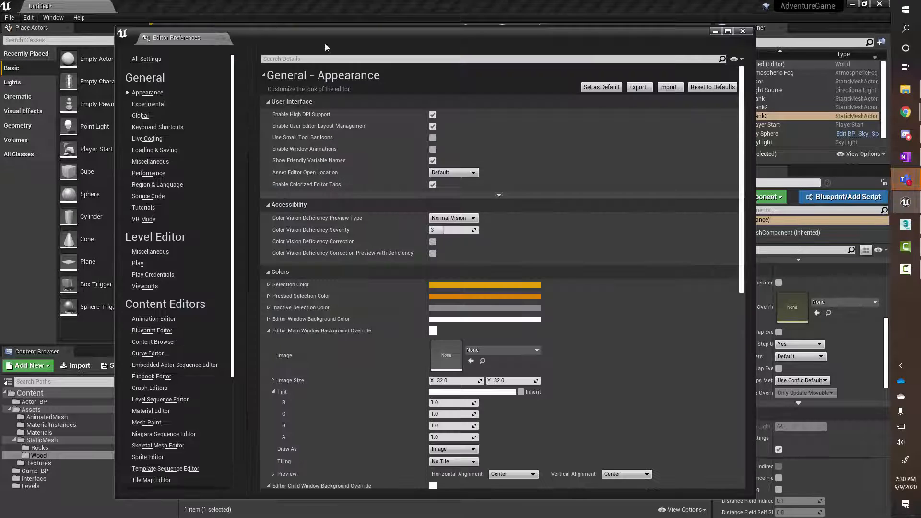
pyautogui.click(309, 59)
pyautogui.write('invert')
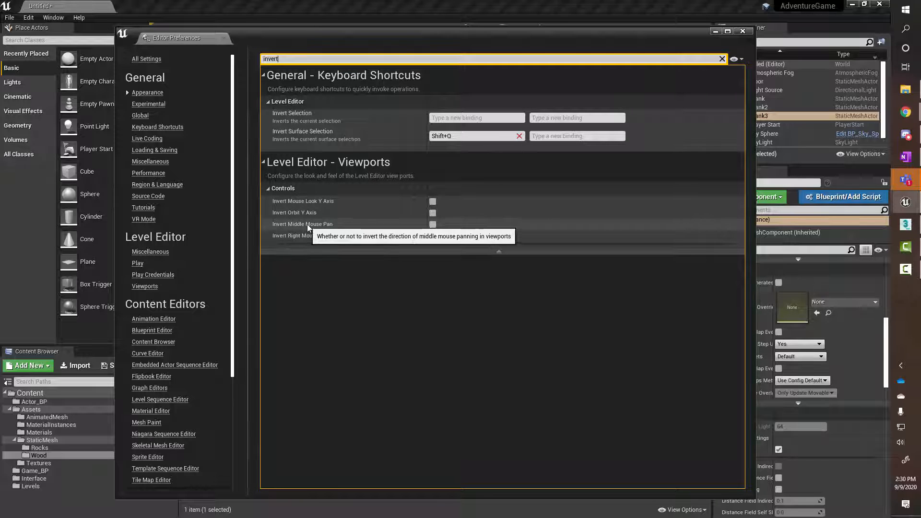
pyautogui.click(433, 224)
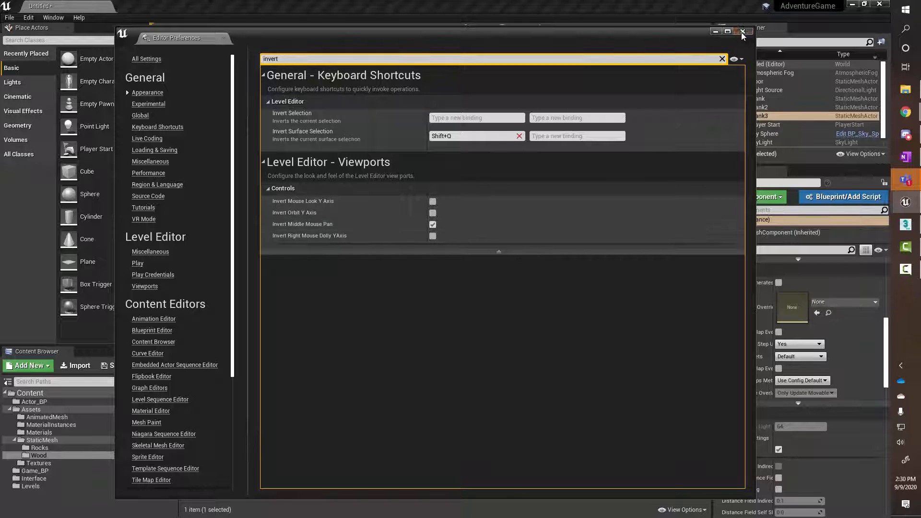
pyautogui.click(743, 32)
pyautogui.moveTo(456, 191)
pyautogui.mouseDown(button='middle')
pyautogui.moveTo(501, 191)
pyautogui.moveTo(361, 185)
pyautogui.moveTo(481, 179)
pyautogui.moveTo(453, 175)
pyautogui.mouseUp(button='middle')
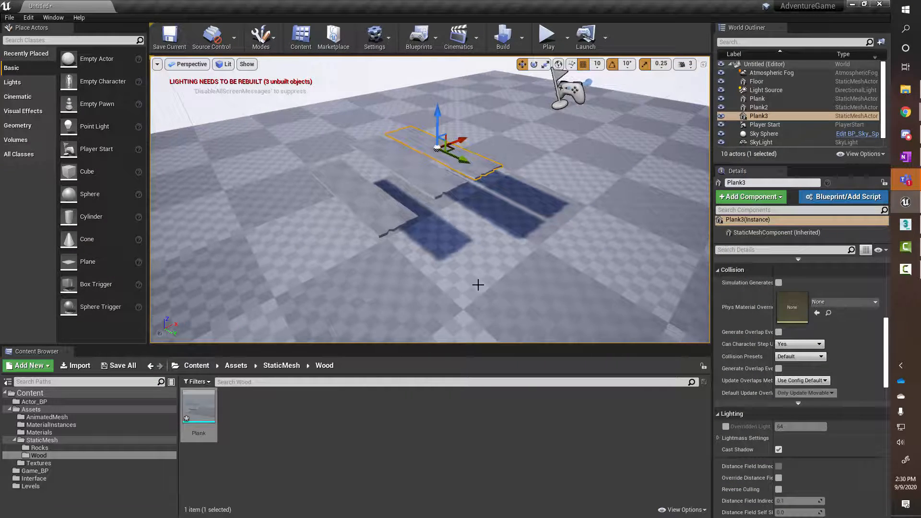
pyautogui.moveTo(462, 264)
pyautogui.mouseDown(button='middle')
pyautogui.moveTo(435, 335)
pyautogui.moveTo(419, 298)
pyautogui.moveTo(461, 257)
pyautogui.mouseUp(button='middle')
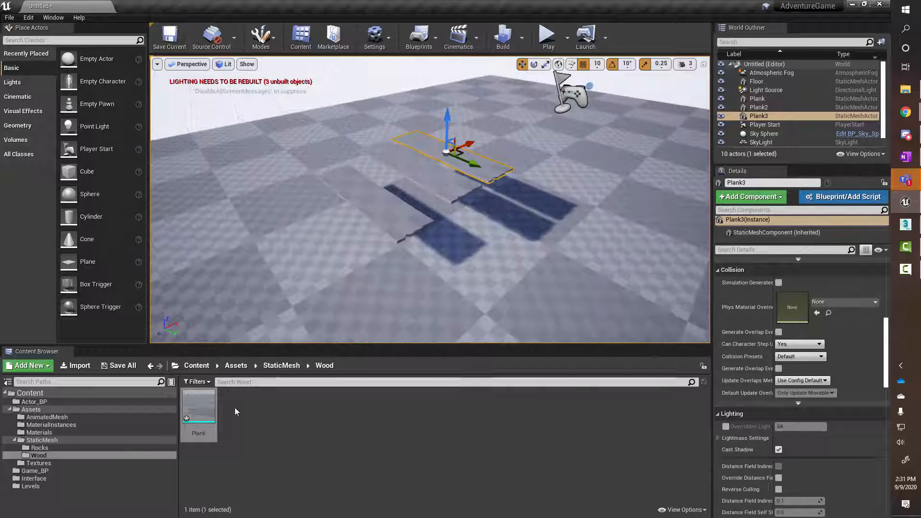